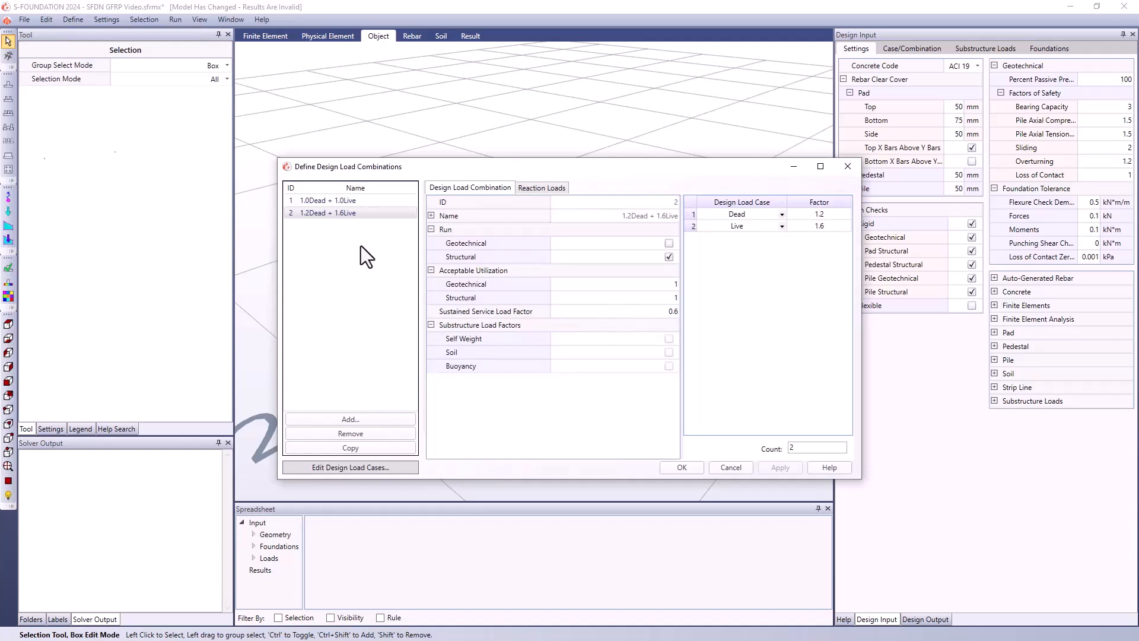
# Review the factors, run settings and reaction loads of the 1.0Dead + 1.0Live and 1.2Dead + 1.6Live design load combinations
pyautogui.click(332, 201)
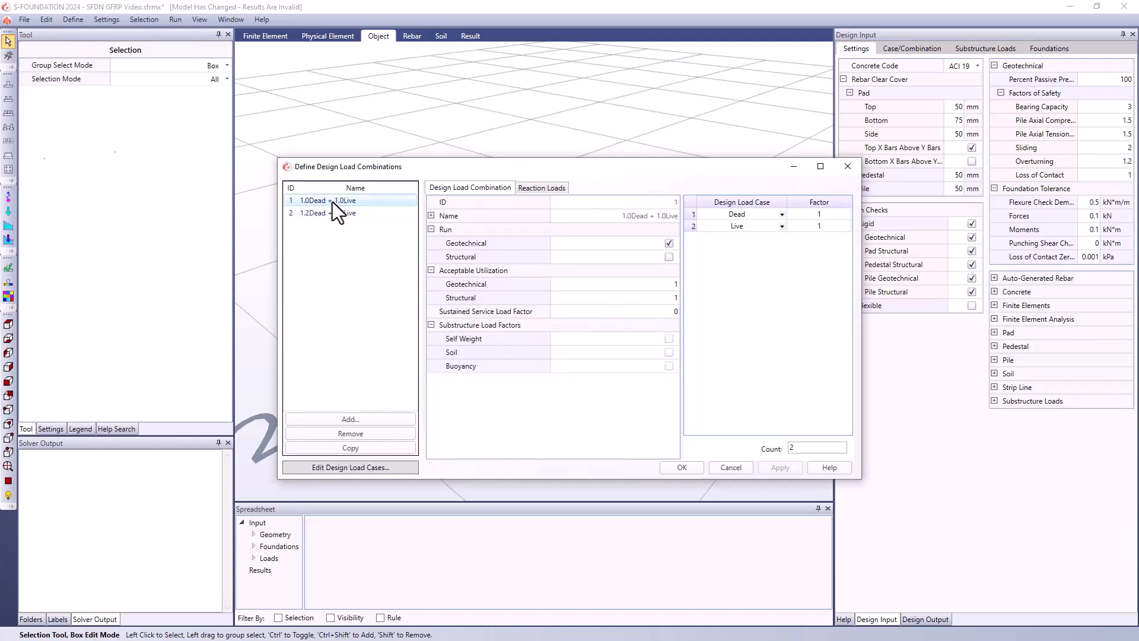
pyautogui.click(542, 189)
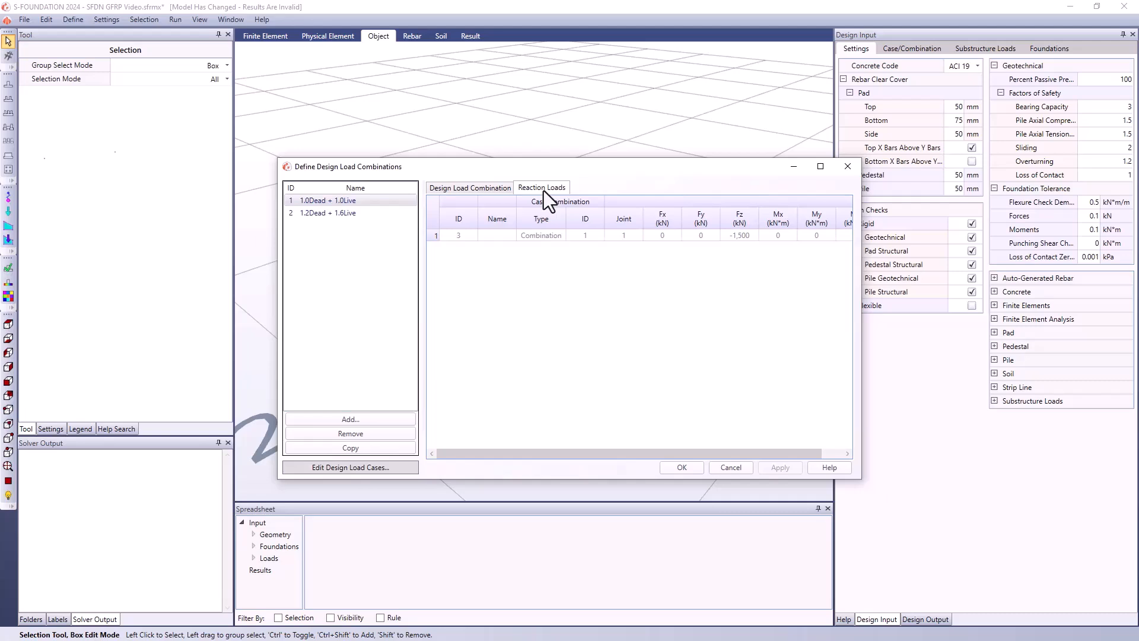
pyautogui.click(480, 189)
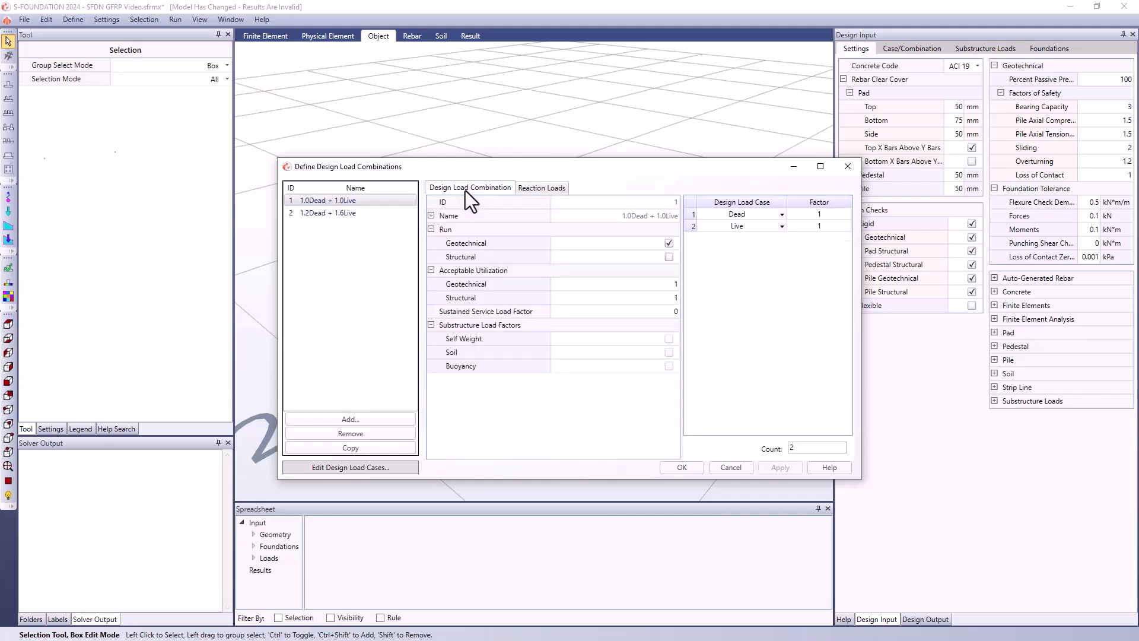
pyautogui.click(334, 214)
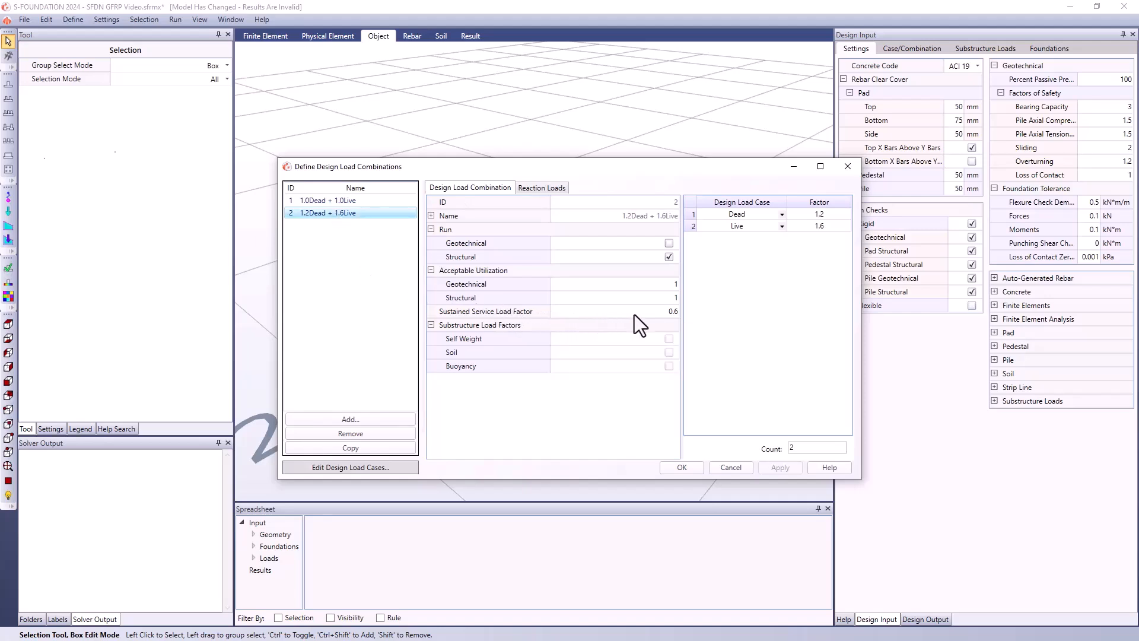
pyautogui.click(559, 187)
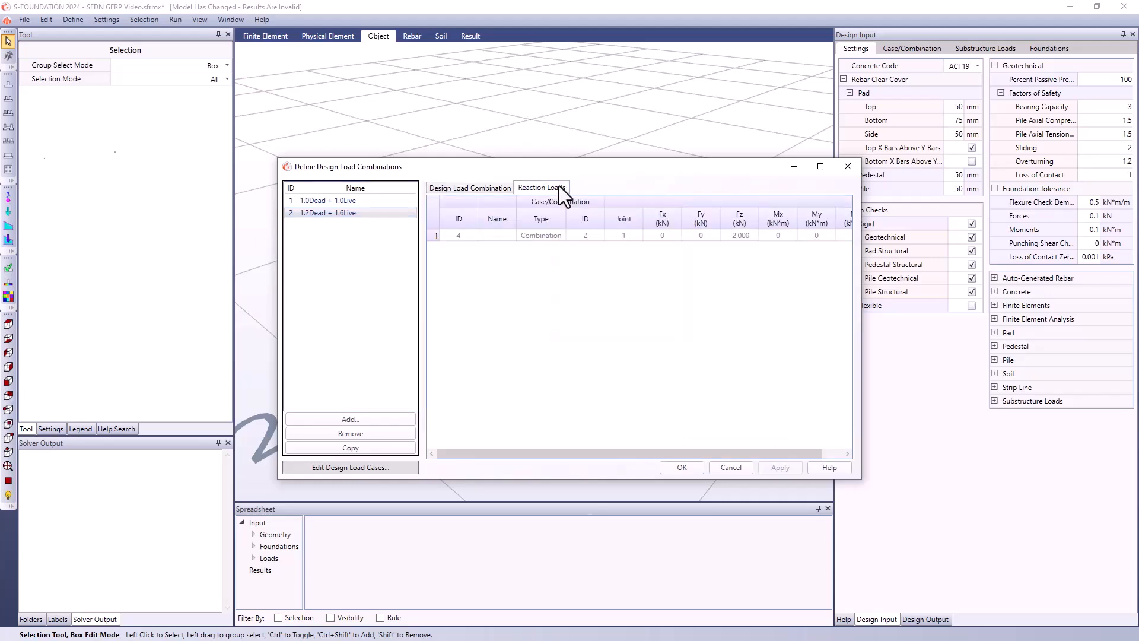
pyautogui.click(486, 188)
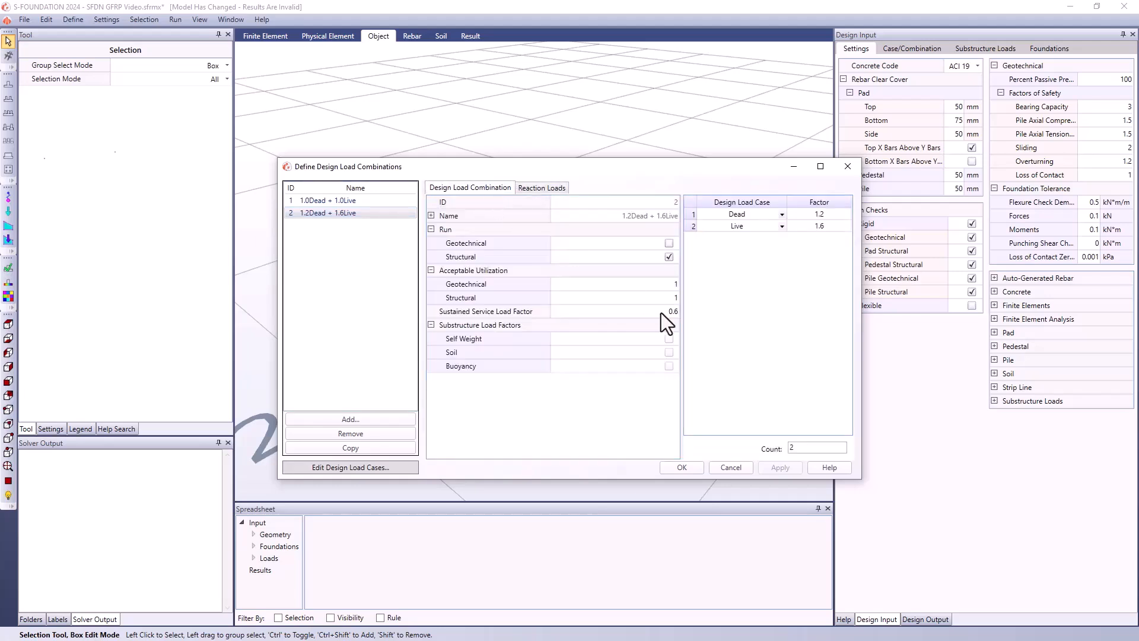
pyautogui.click(681, 465)
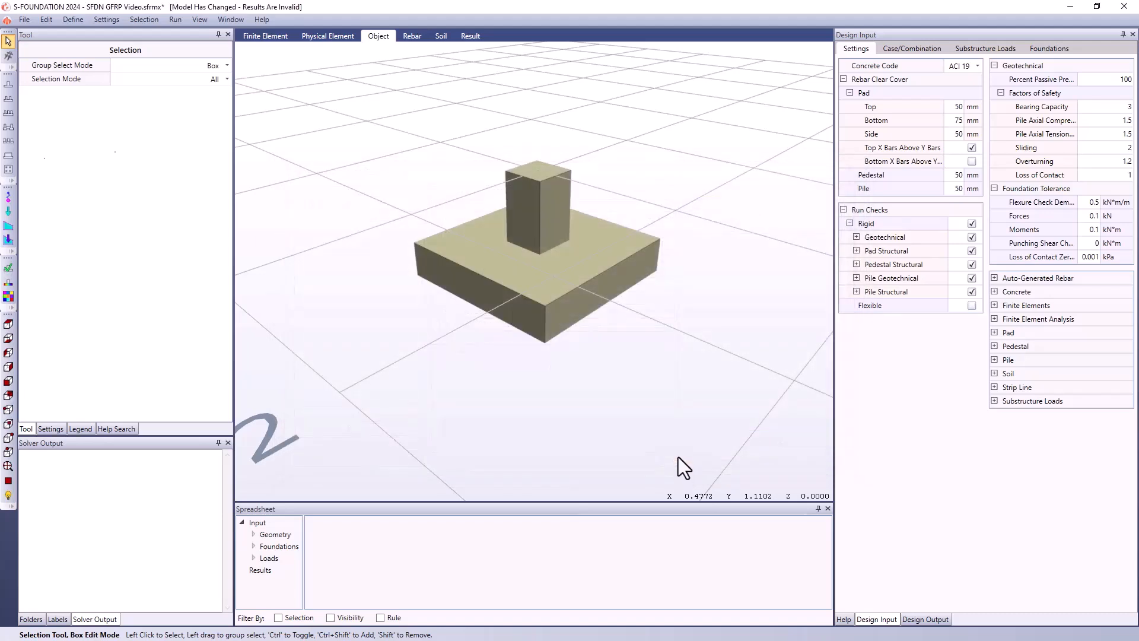
# Clear all defined rebars and load the GFRP rebar set in their place
pyautogui.click(76, 22)
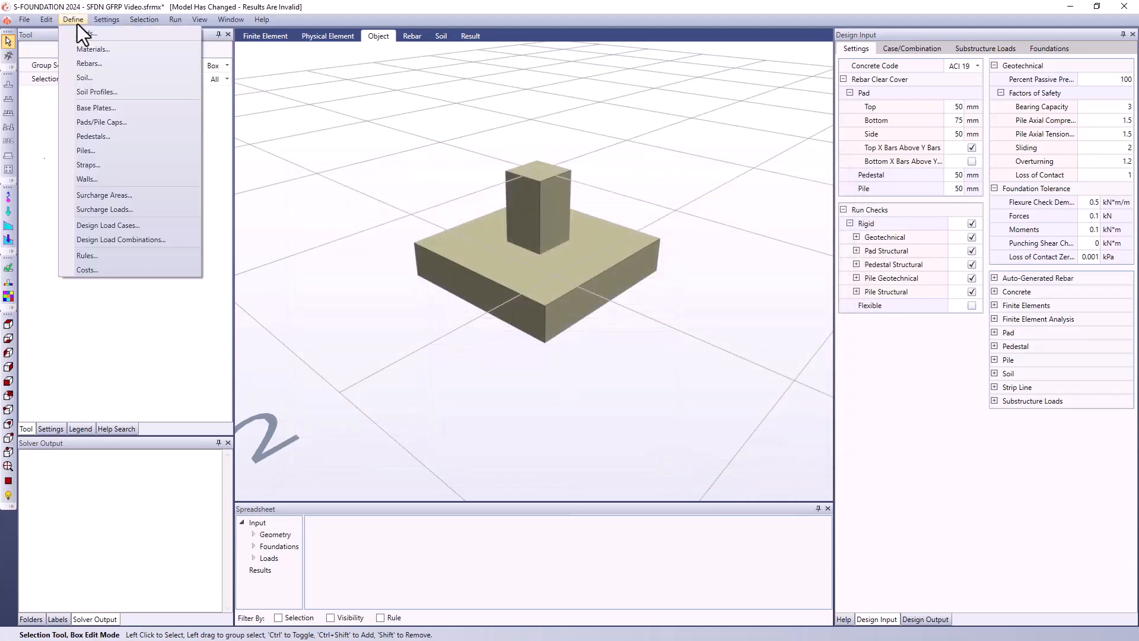
pyautogui.click(86, 63)
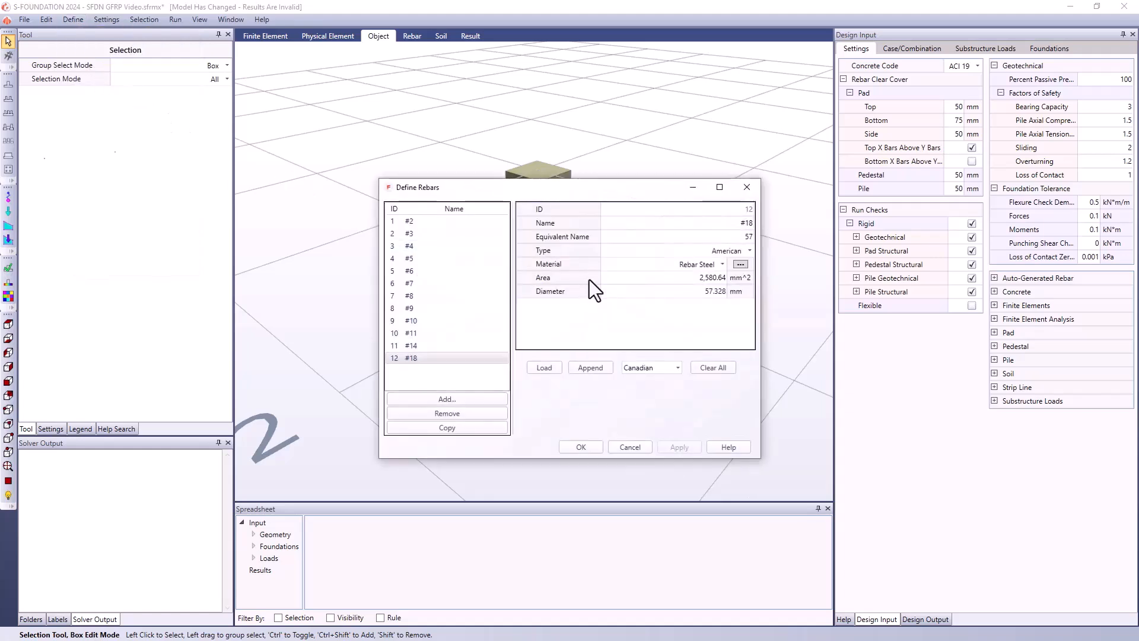
pyautogui.click(713, 367)
pyautogui.click(671, 368)
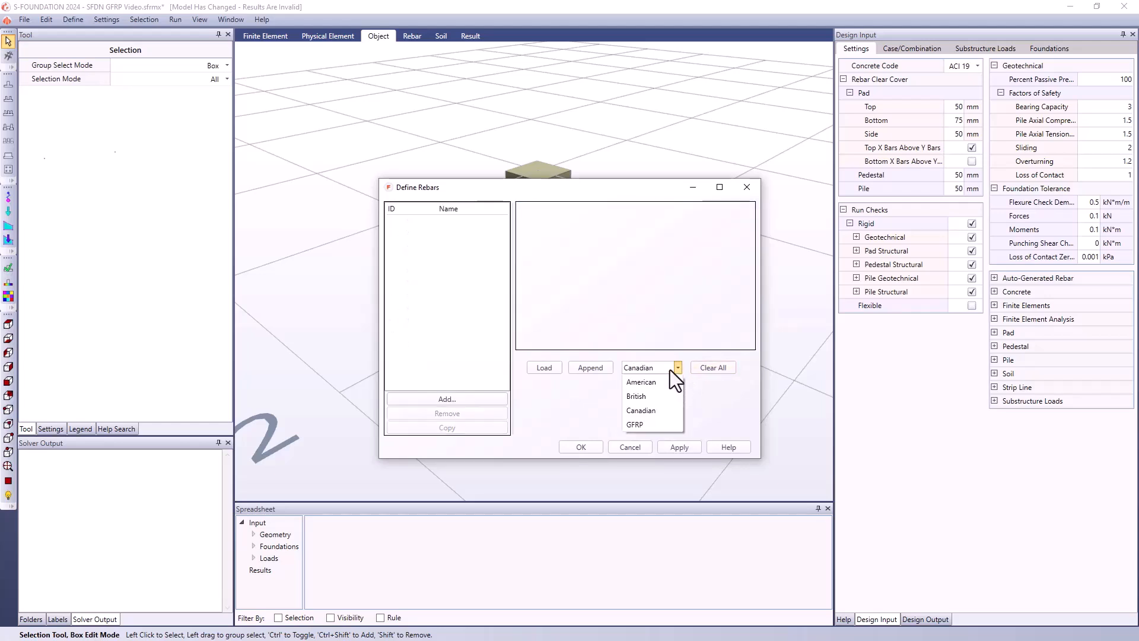
pyautogui.click(637, 424)
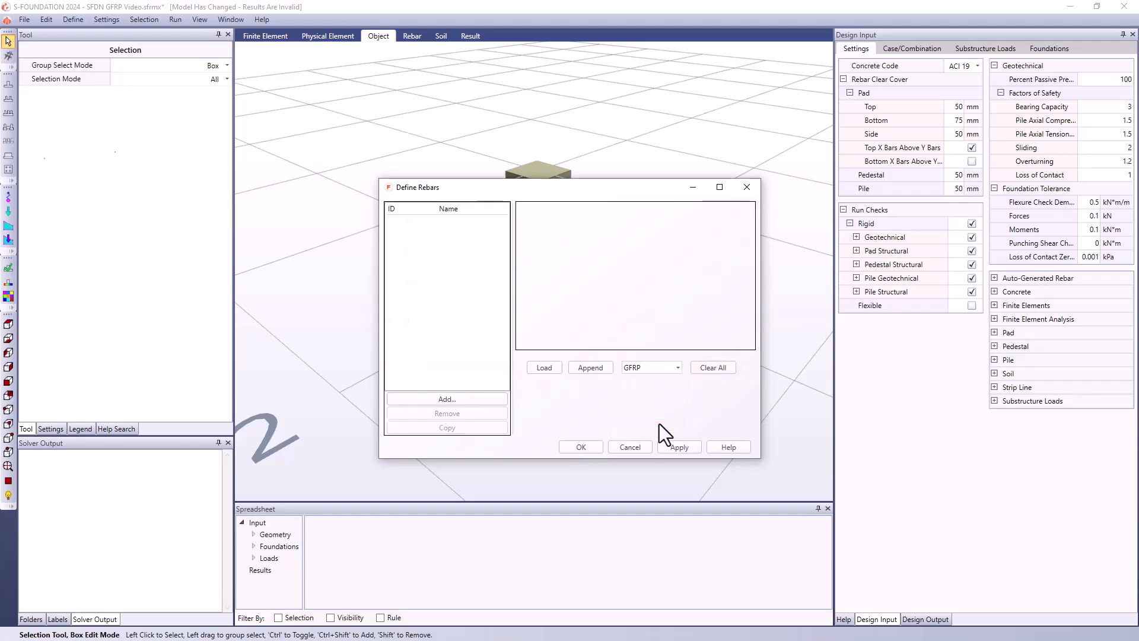
pyautogui.click(555, 371)
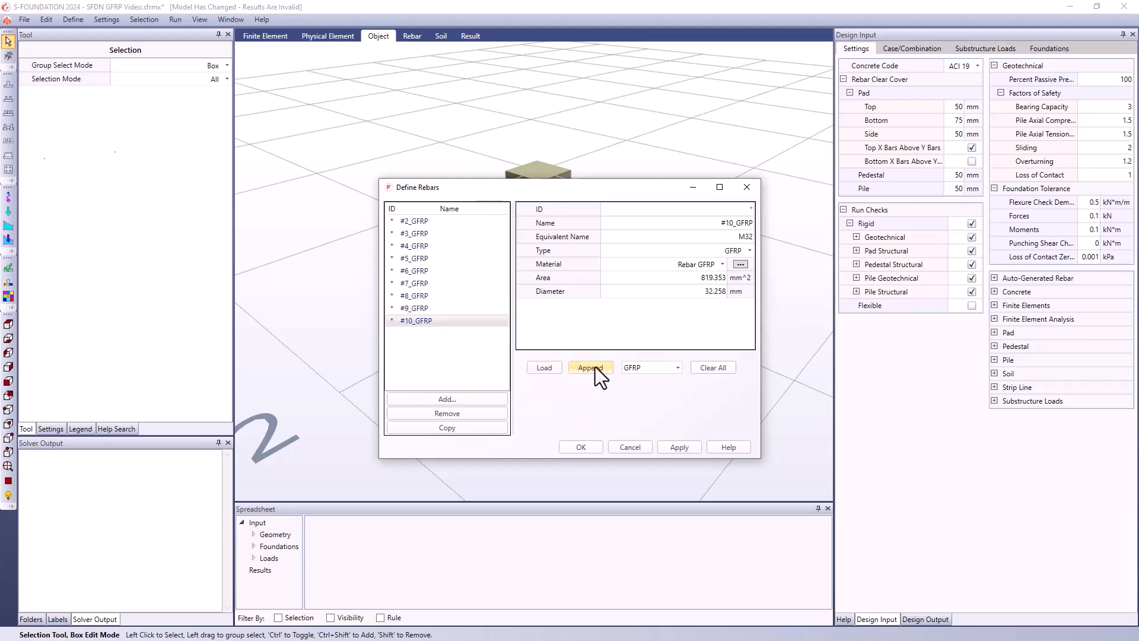
pyautogui.click(689, 448)
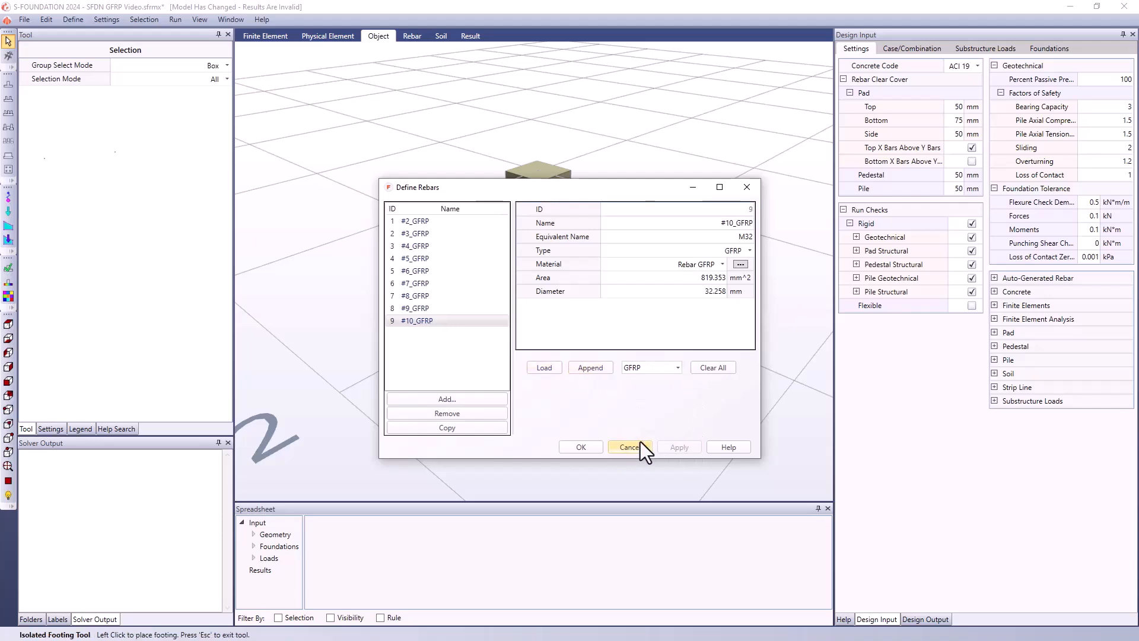
pyautogui.click(580, 446)
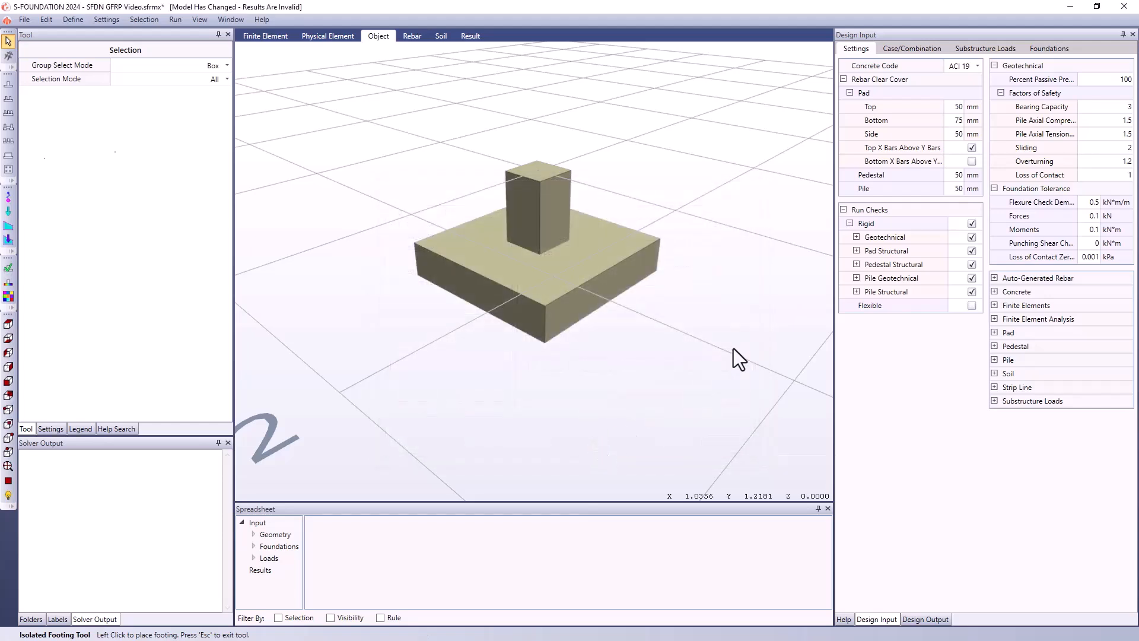
# Set the concrete code to ACI 440-22 and enable the rigid Pedestal Structural checks
pyautogui.click(976, 66)
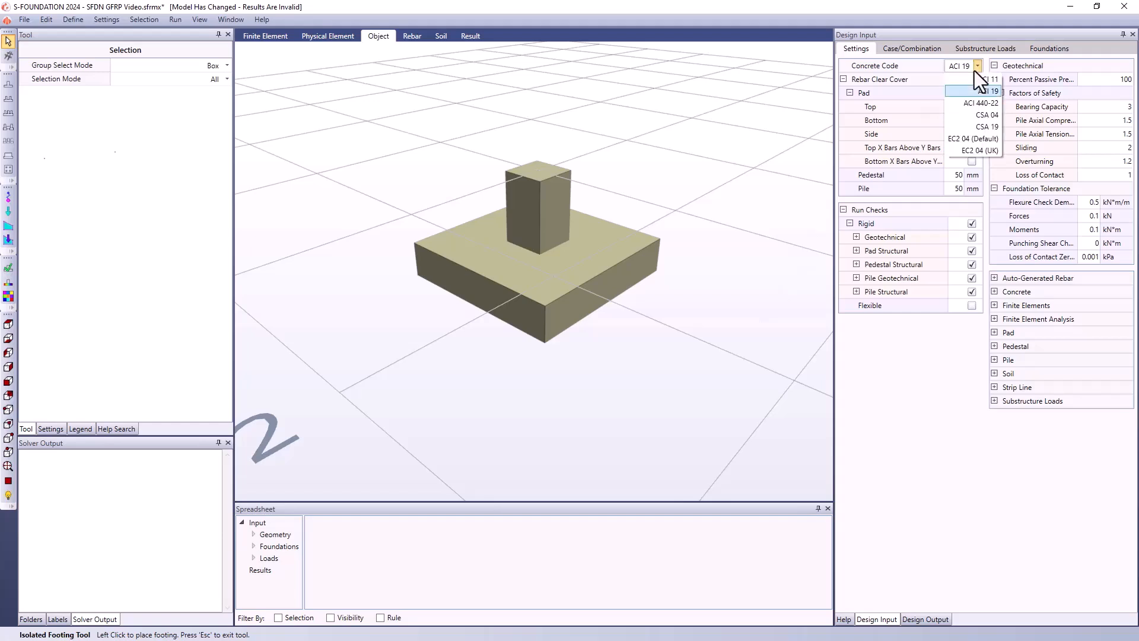
pyautogui.click(994, 105)
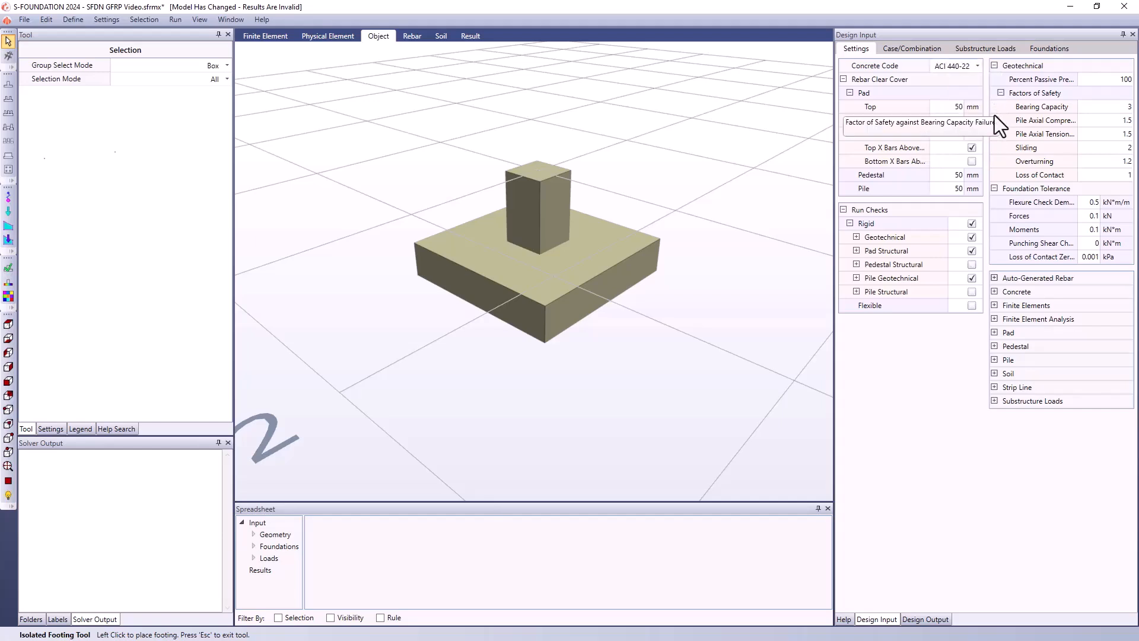
pyautogui.click(971, 265)
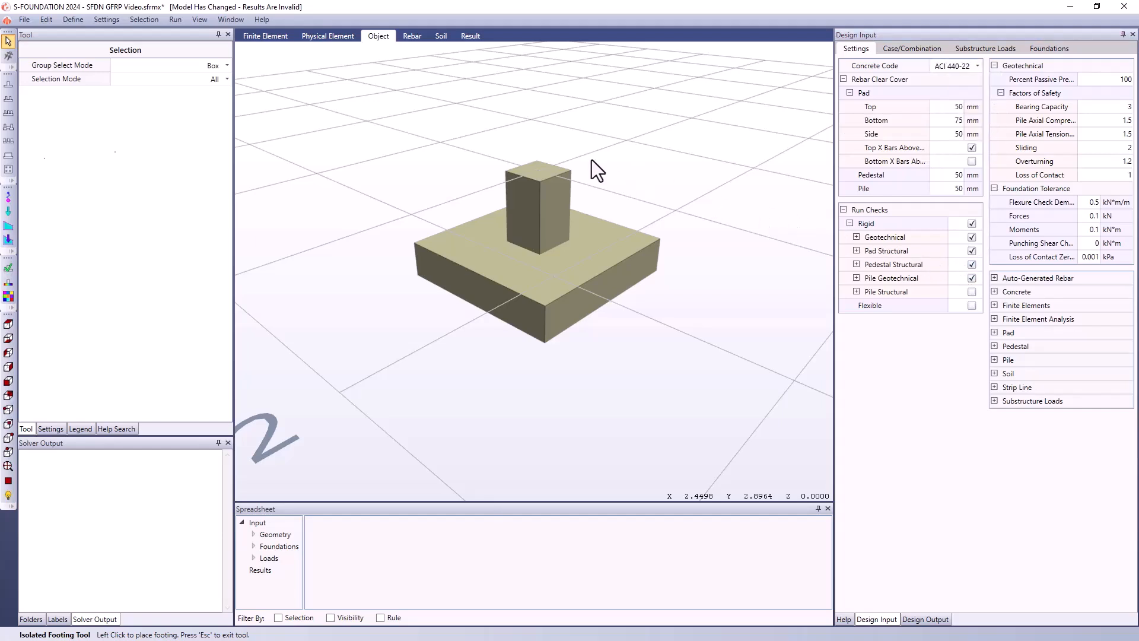
# Run Analyze And Code Check on the footing, saving the model first
pyautogui.click(169, 20)
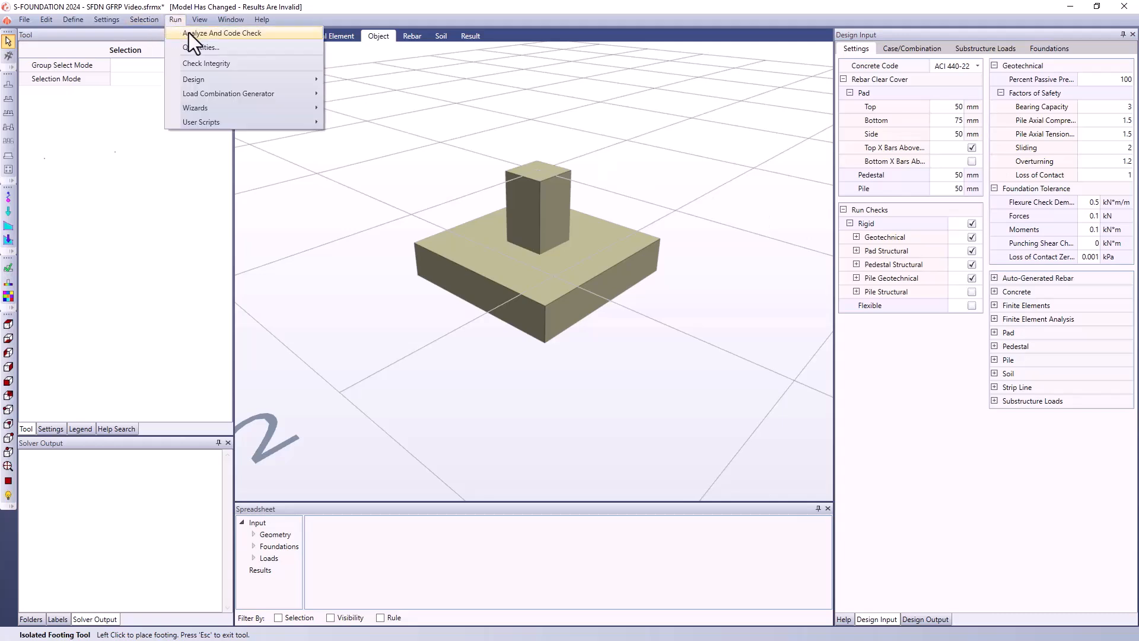
pyautogui.click(191, 33)
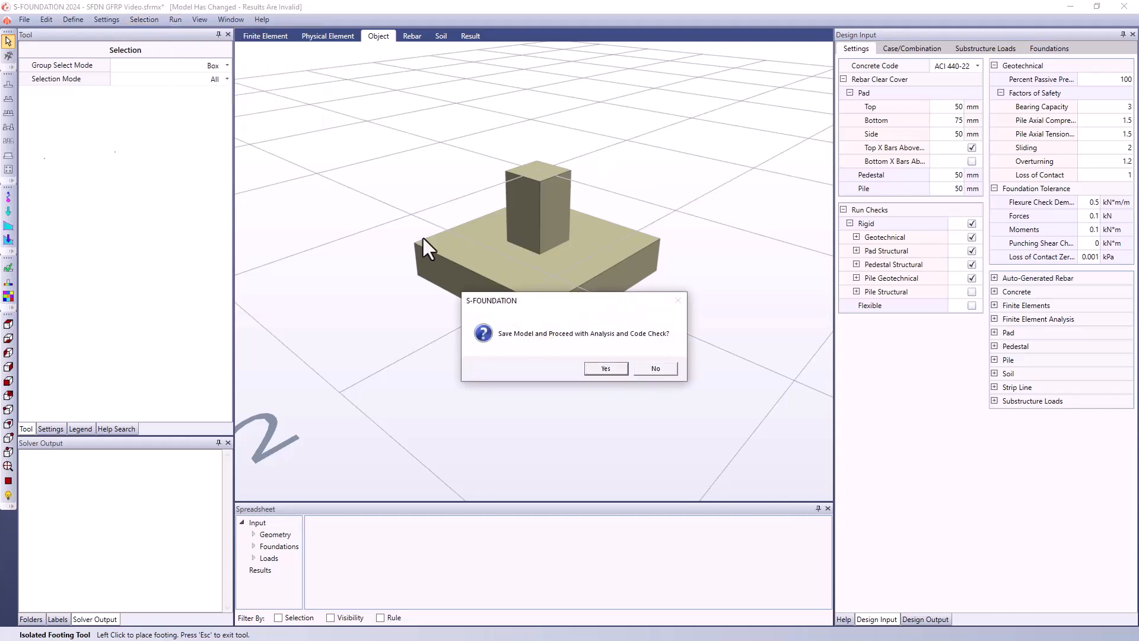
pyautogui.click(605, 369)
# Examine the result, utilization, demand and capacity of each foundation code check in the design output
pyautogui.scroll(-3, 678, 386)
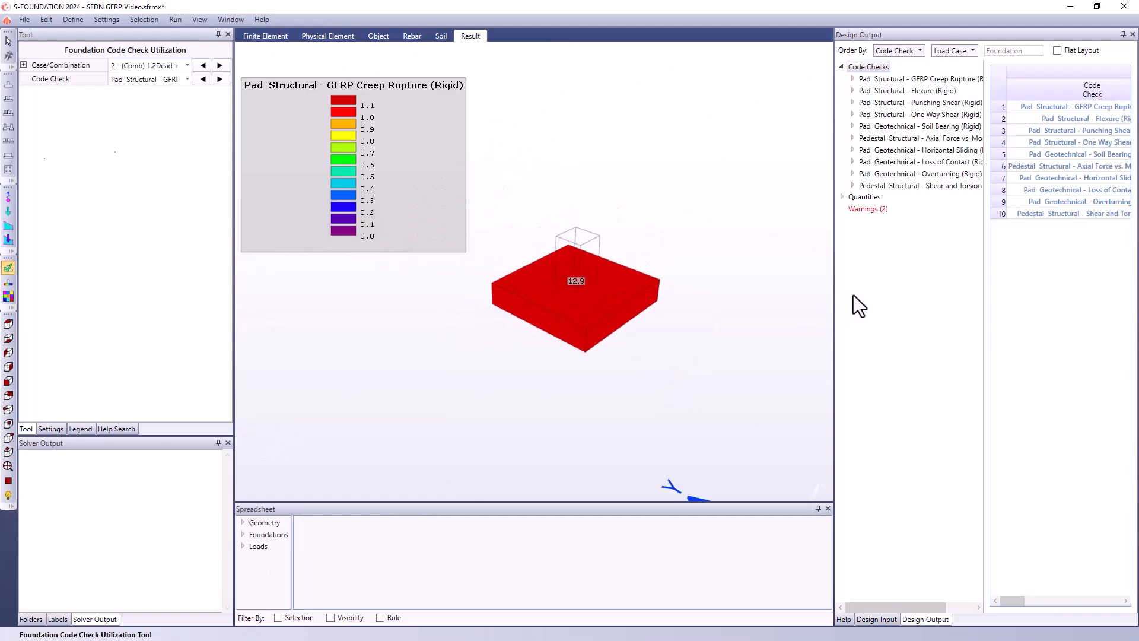
pyautogui.moveTo(831, 295); pyautogui.dragTo(618, 310)
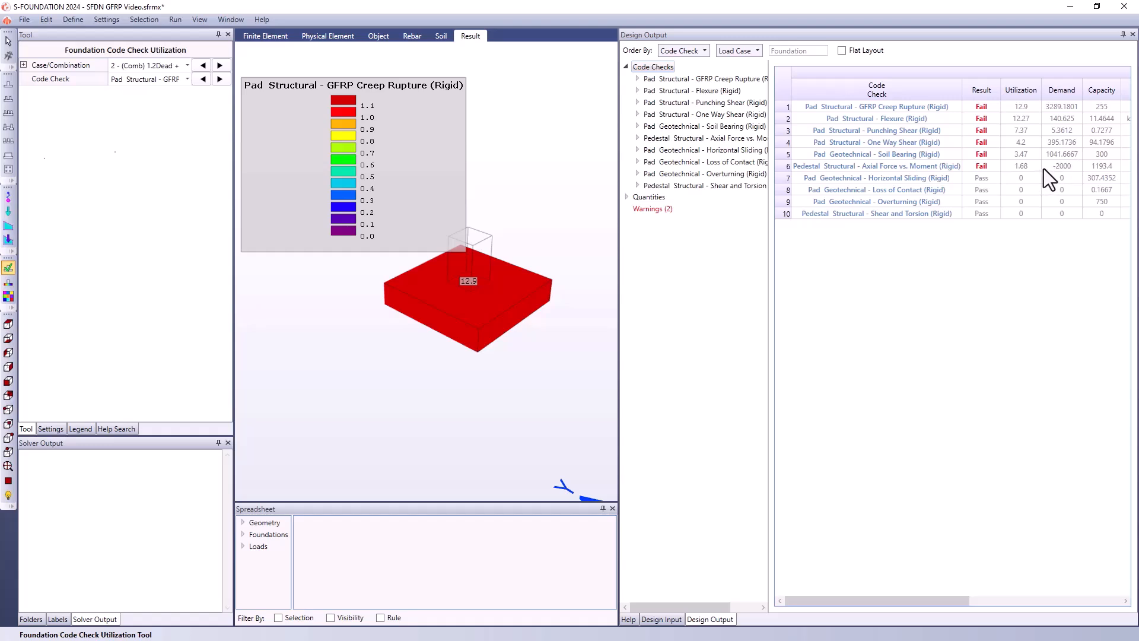
pyautogui.moveTo(618, 124); pyautogui.dragTo(801, 137)
pyautogui.scroll(-2, 627, 236)
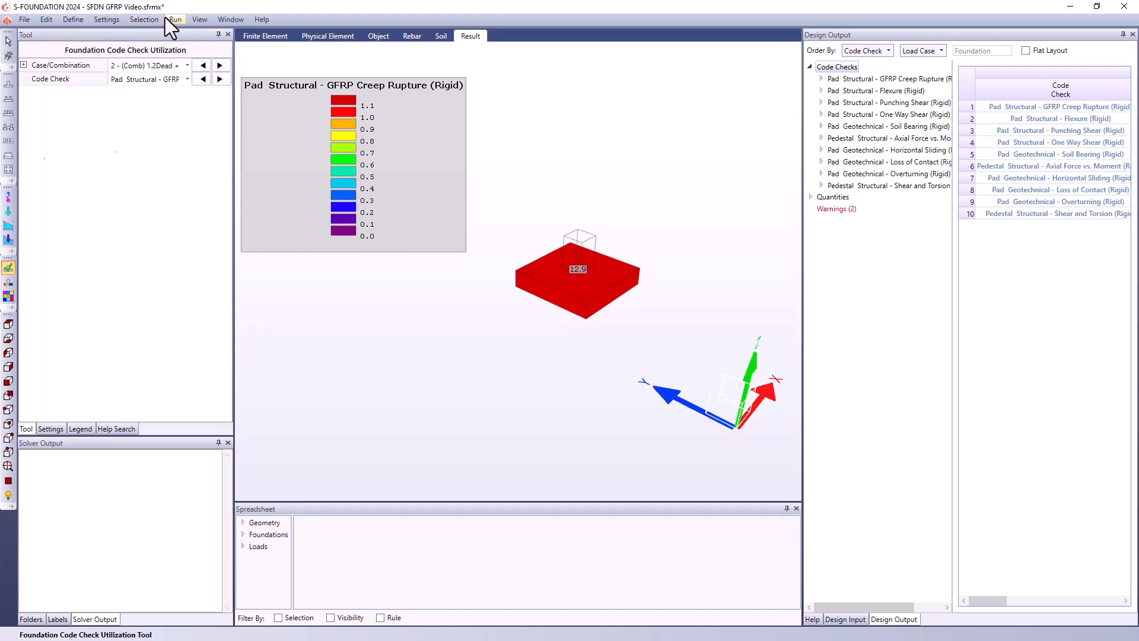
# Inspect the footing pad's definition, including its dimensions and the uniform rebar size, count and spacing
pyautogui.click(9, 40)
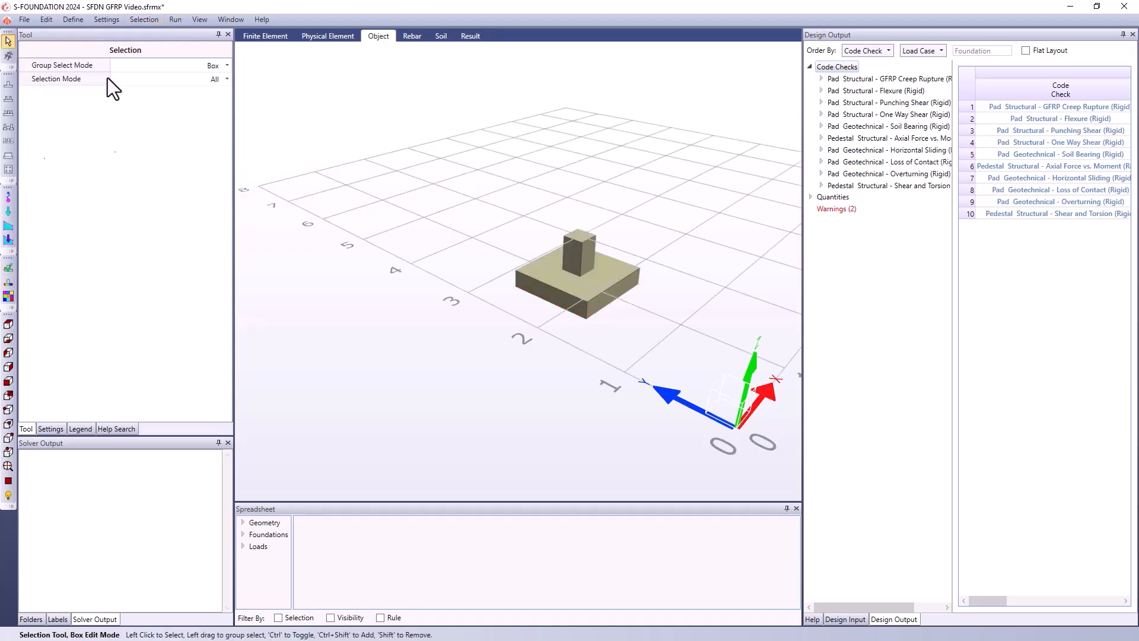
pyautogui.click(589, 279)
pyautogui.rightClick(592, 289)
pyautogui.click(627, 332)
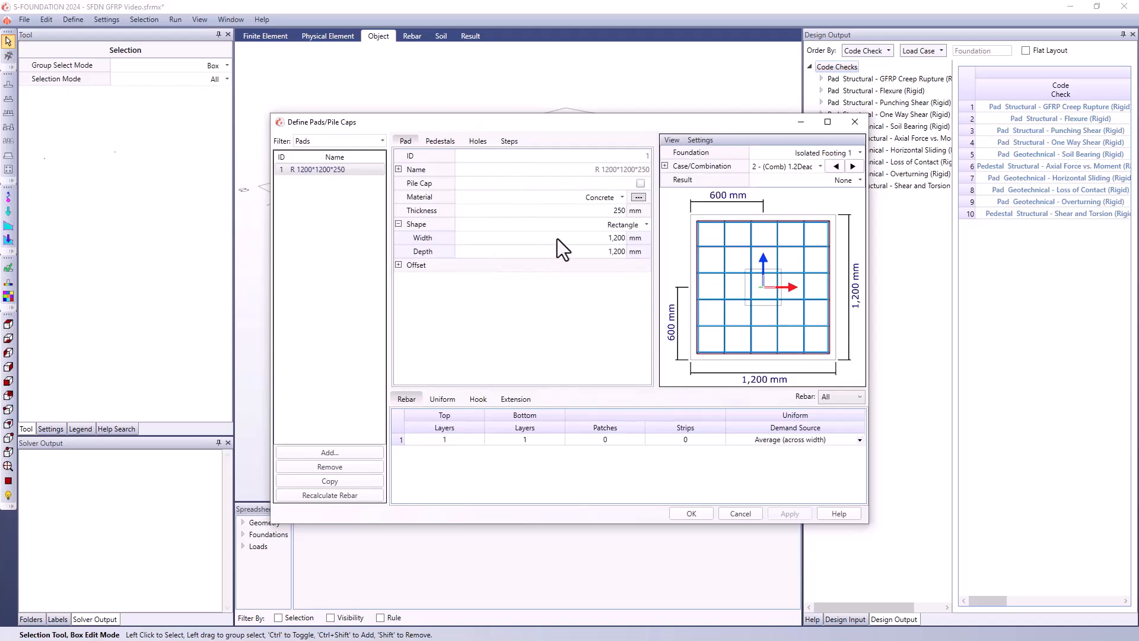
pyautogui.click(446, 400)
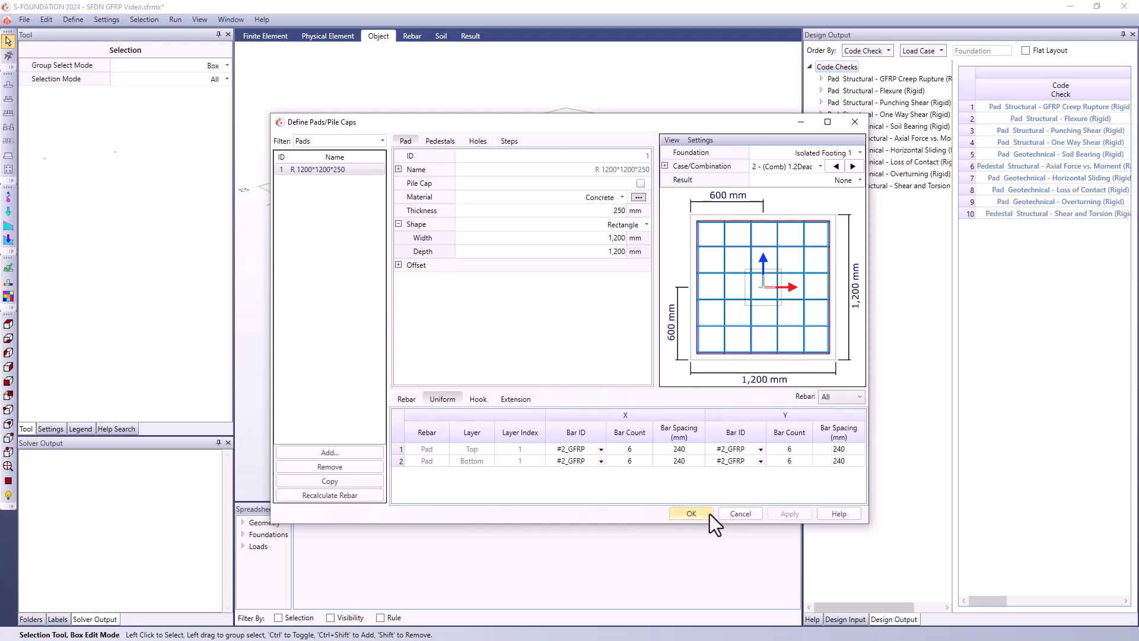
pyautogui.click(691, 513)
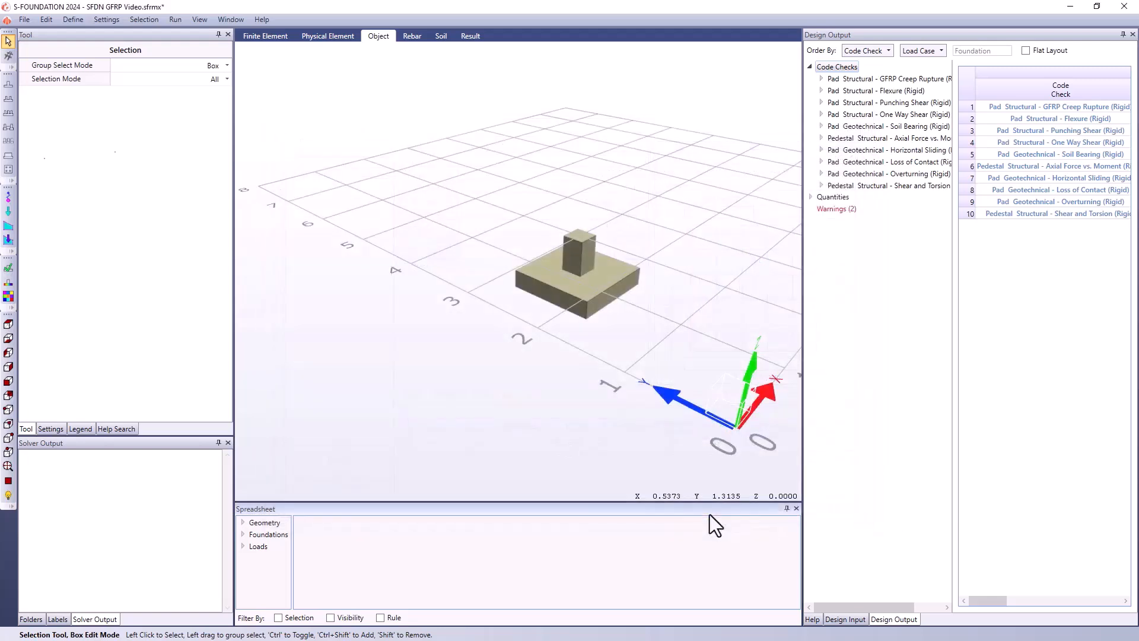
# Design the pads to soil bearing with width and depth increments of 100 mm
pyautogui.click(175, 19)
pyautogui.moveTo(229, 79)
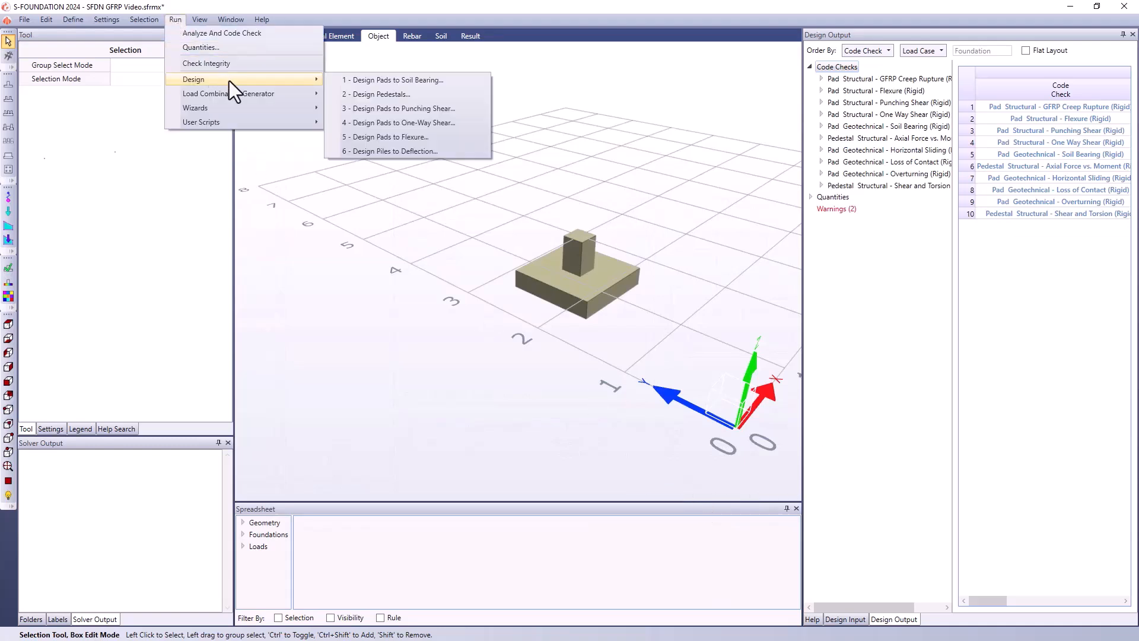
pyautogui.click(365, 83)
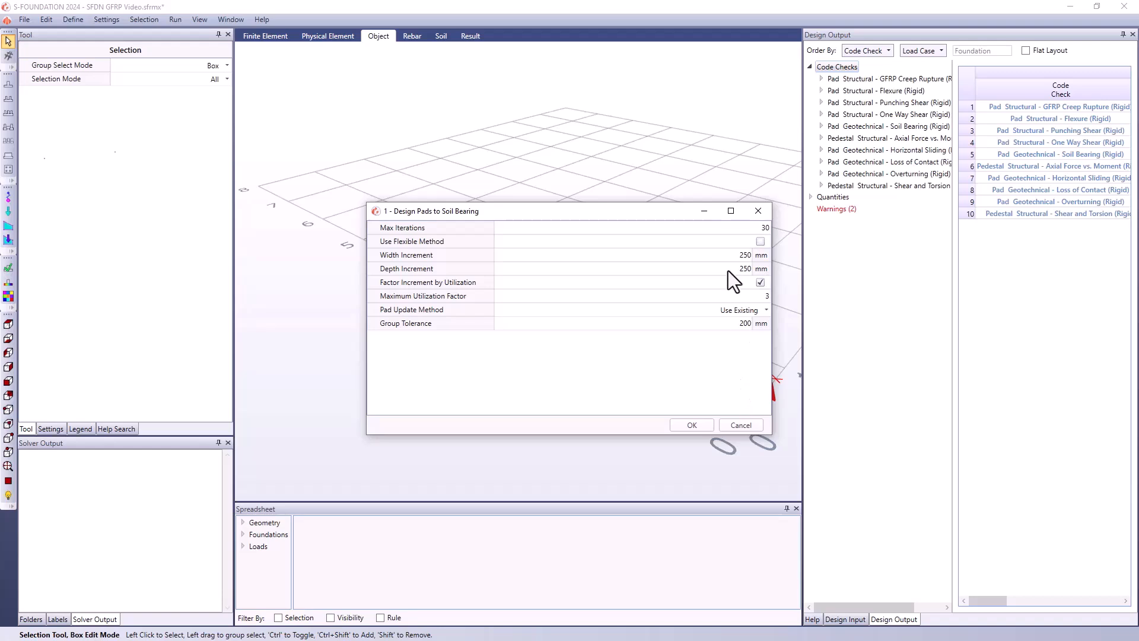
pyautogui.write('100')
pyautogui.moveTo(671, 214); pyautogui.dragTo(306, 201)
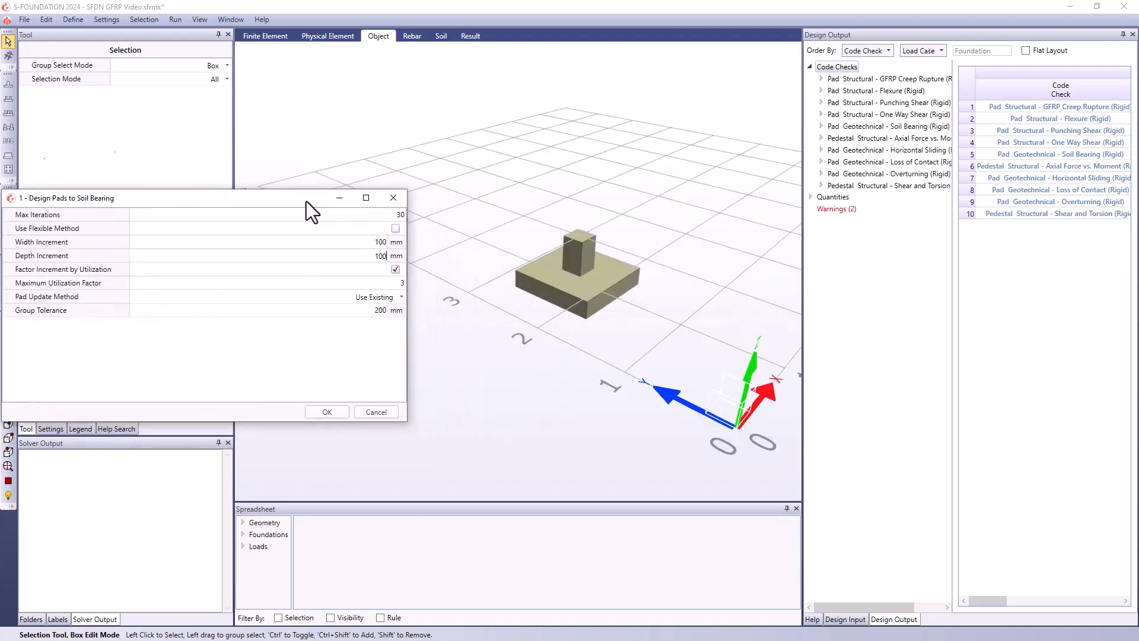
pyautogui.click(331, 408)
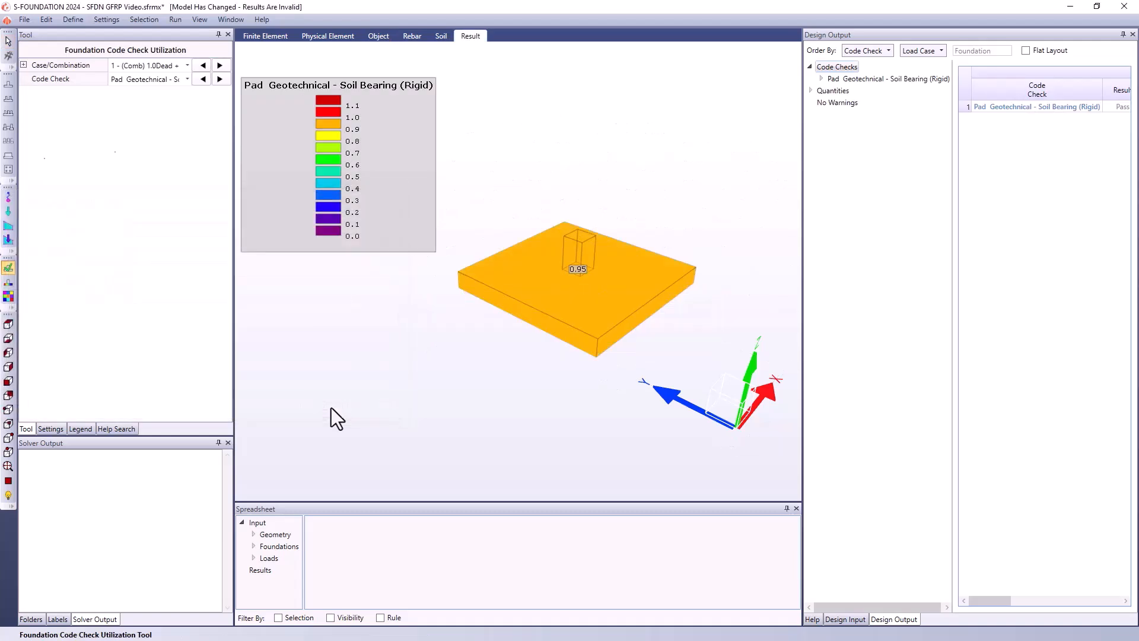
# Check the resized footing's dimensions, and run Design Pedestals with the existing settings
pyautogui.click(10, 41)
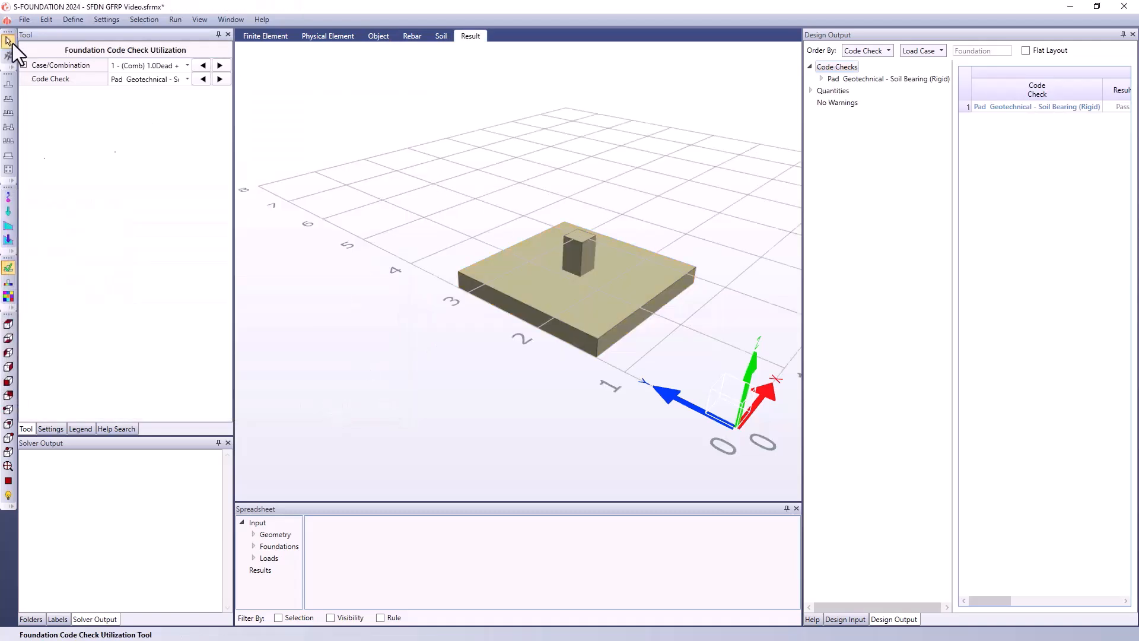
pyautogui.click(503, 278)
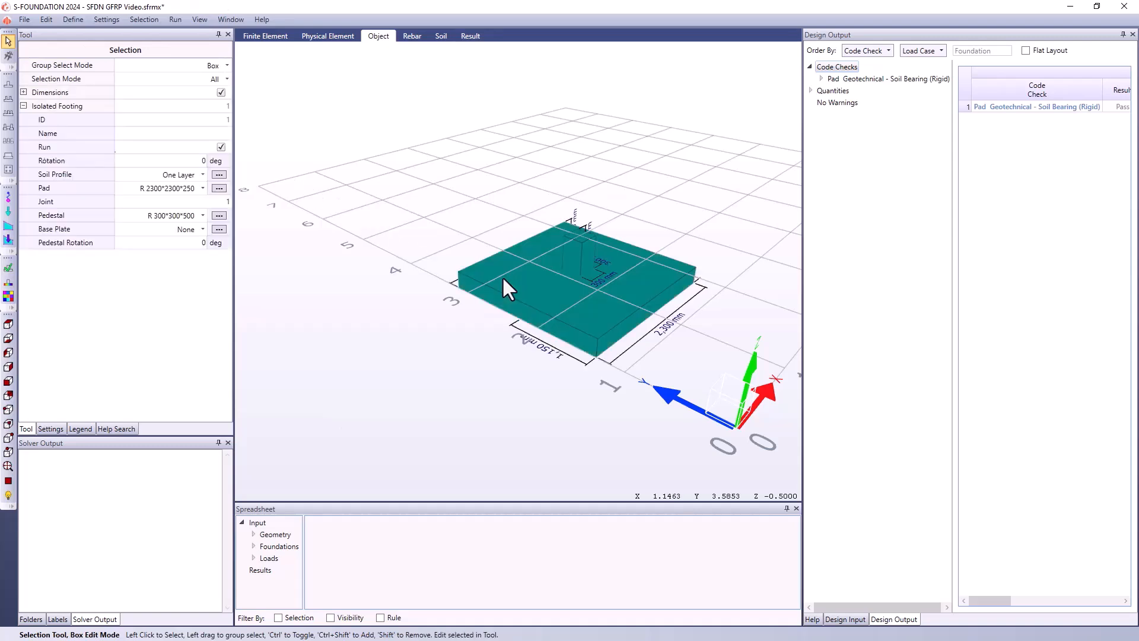
pyautogui.click(176, 21)
pyautogui.moveTo(241, 82)
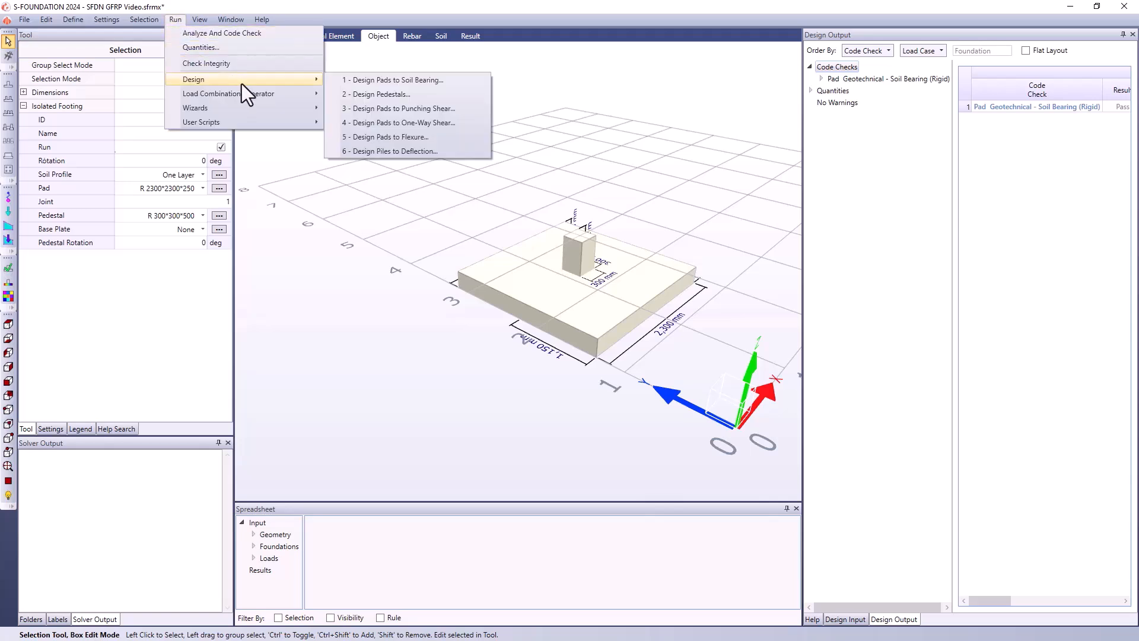
pyautogui.click(387, 94)
pyautogui.moveTo(560, 207); pyautogui.dragTo(241, 180)
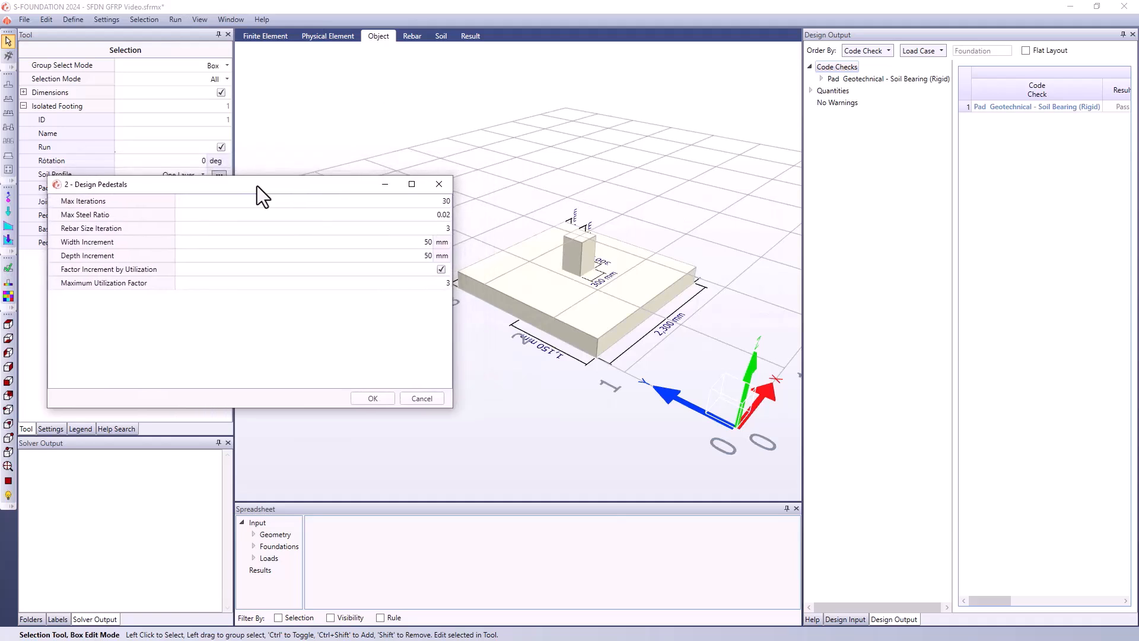
pyautogui.click(383, 397)
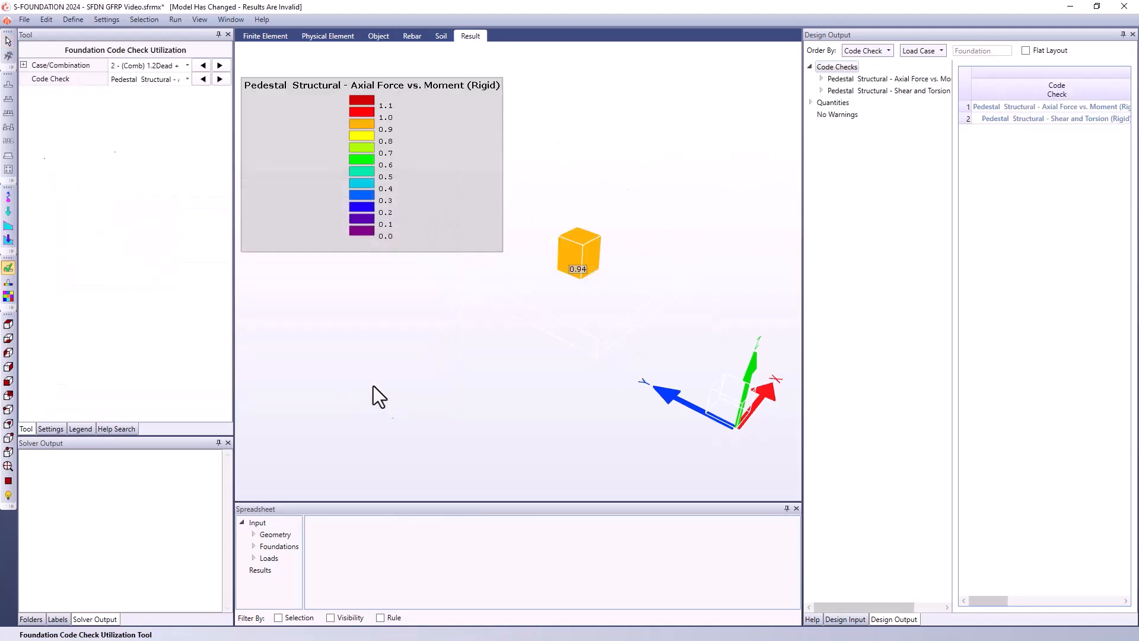
# Design the pads to punching shear with the existing settings, using a 50 mm thickness increment factored by utilization
pyautogui.click(175, 22)
pyautogui.moveTo(216, 80)
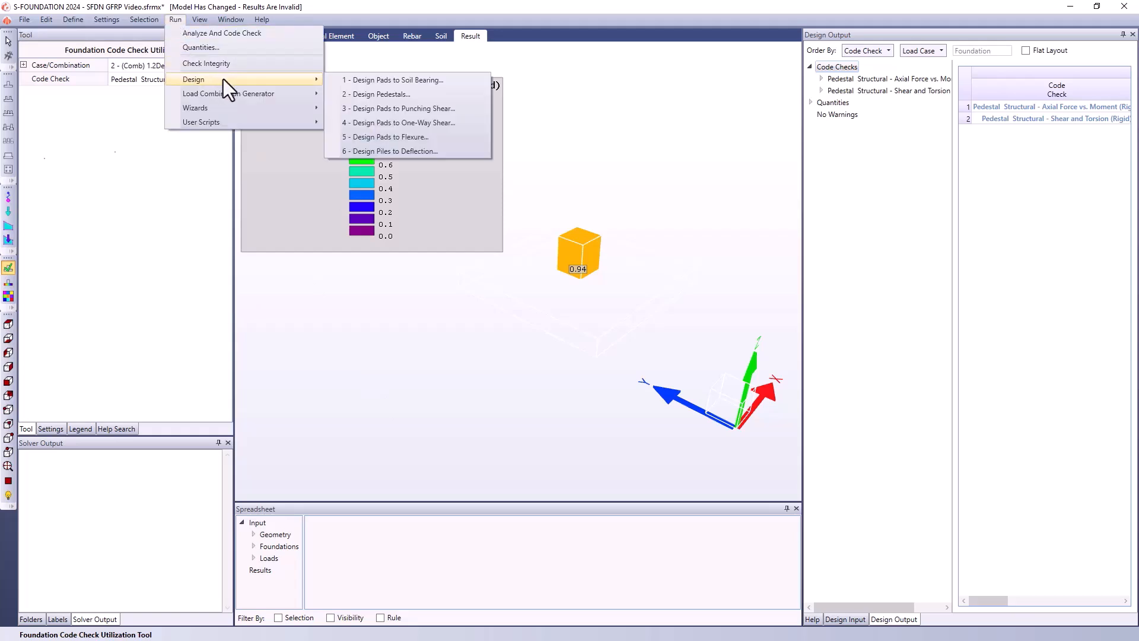
pyautogui.click(408, 109)
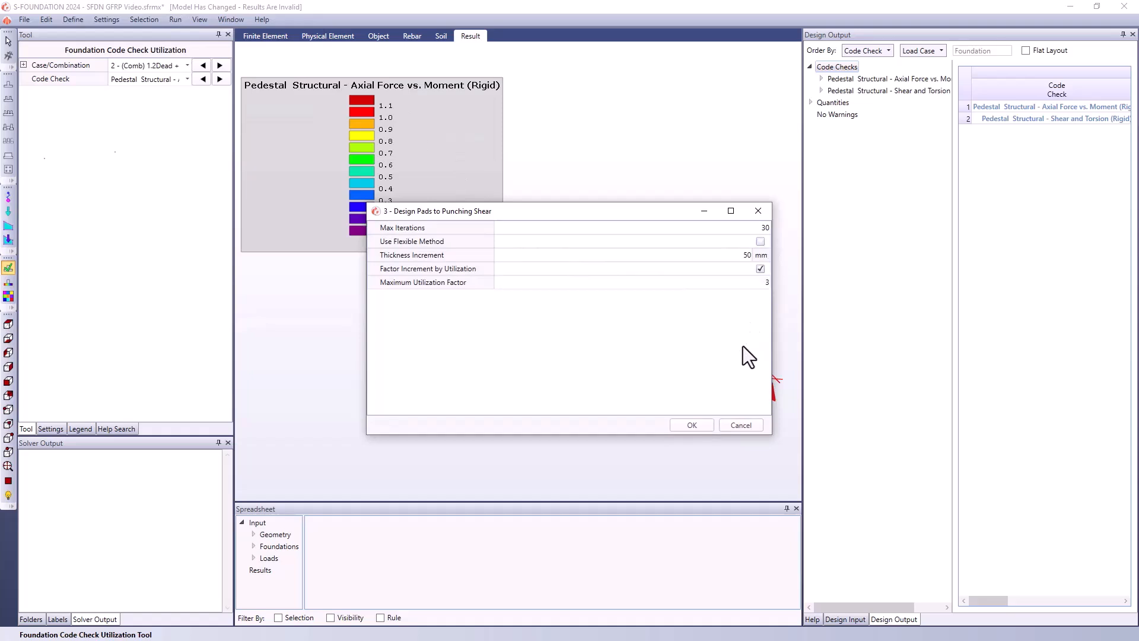
pyautogui.moveTo(658, 215); pyautogui.dragTo(291, 183)
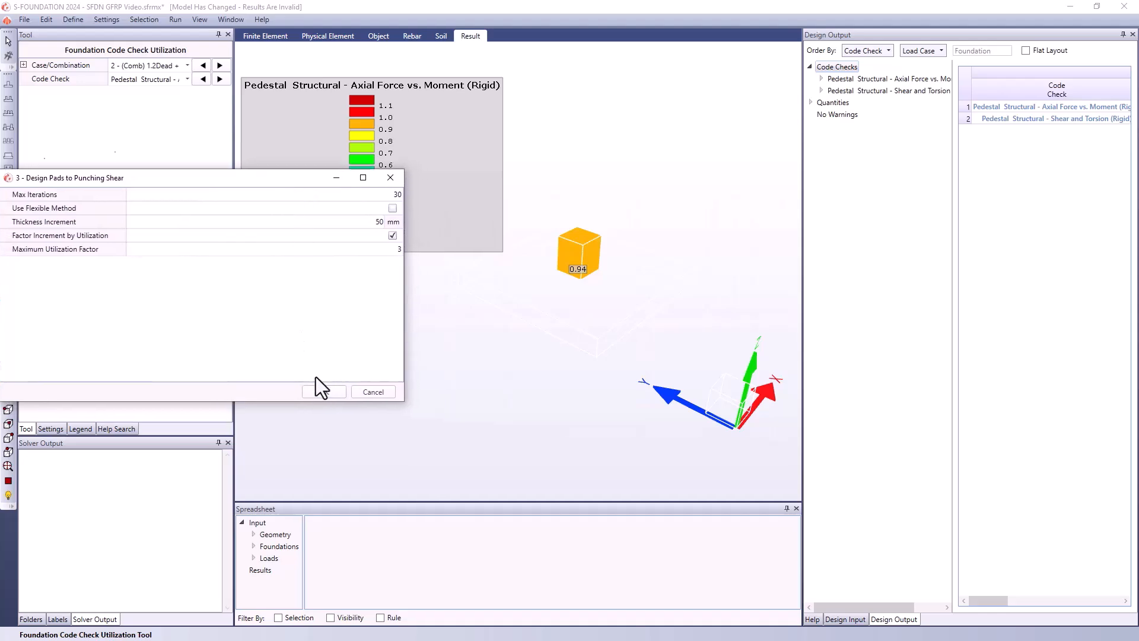
pyautogui.click(324, 392)
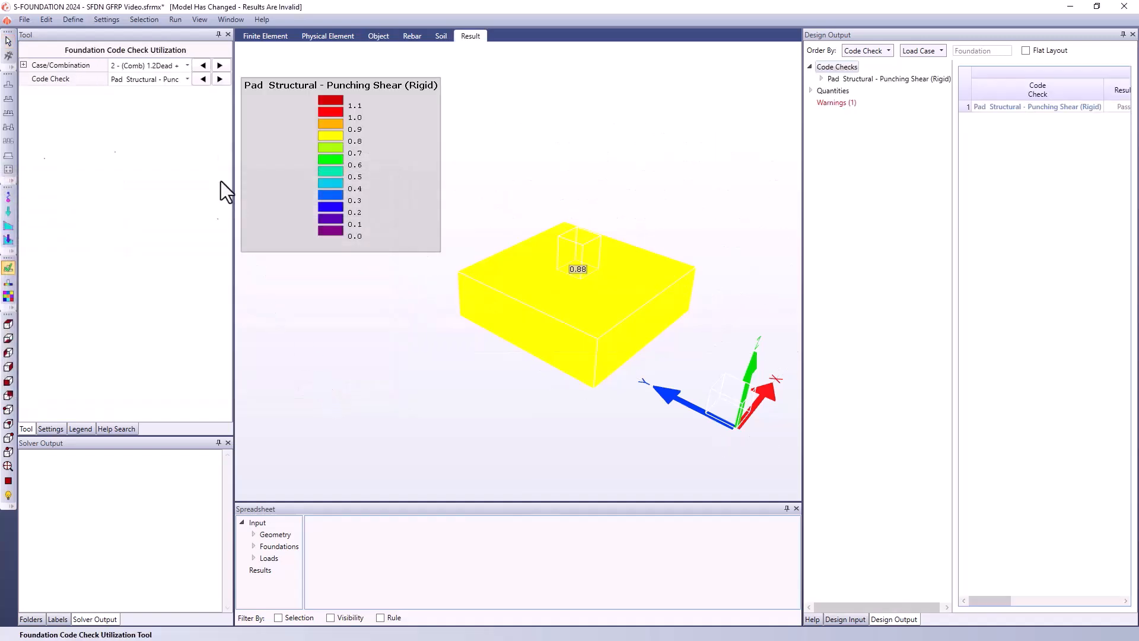
# Design the pads to flexure with the existing settings, using rebar spacing between 100 and 300 mm and a 50 mm decrement
pyautogui.click(177, 21)
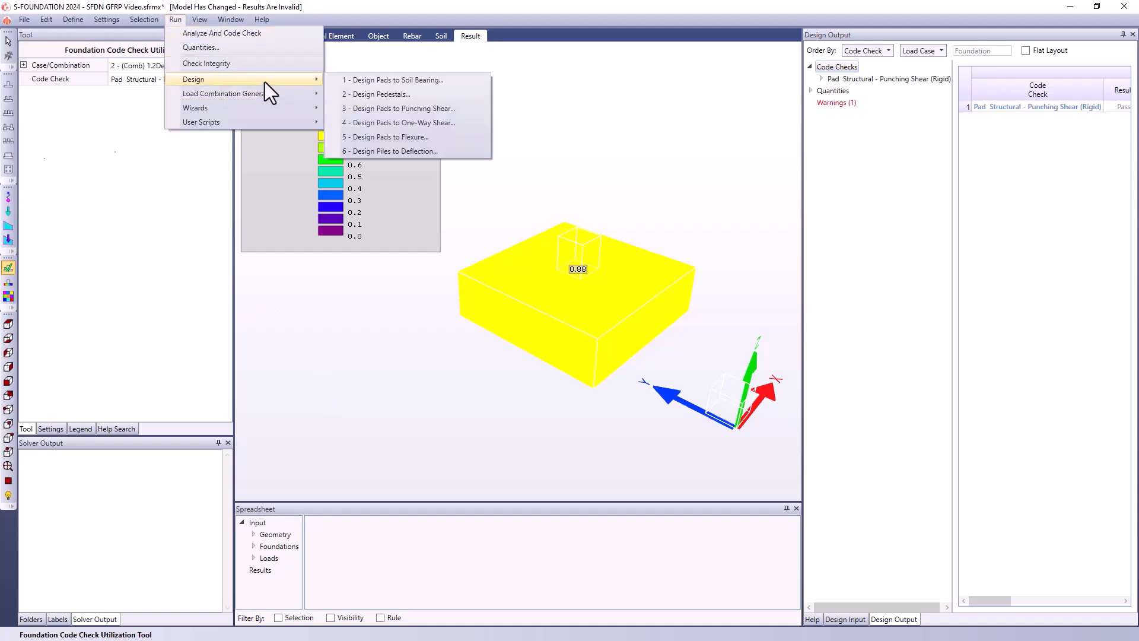
pyautogui.moveTo(275, 79)
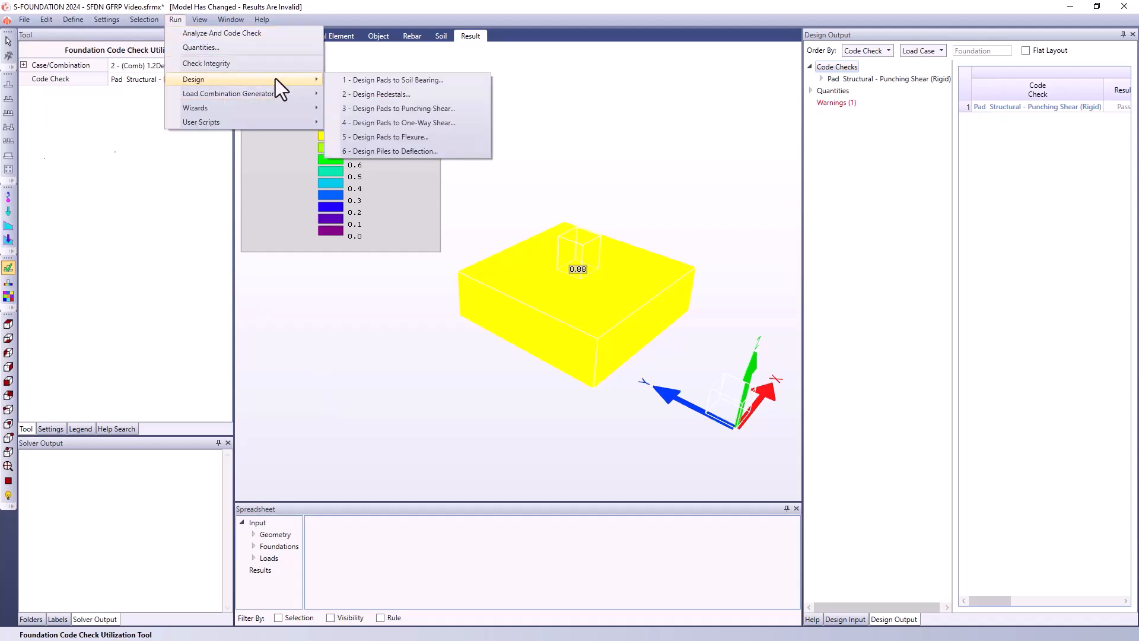
pyautogui.click(394, 136)
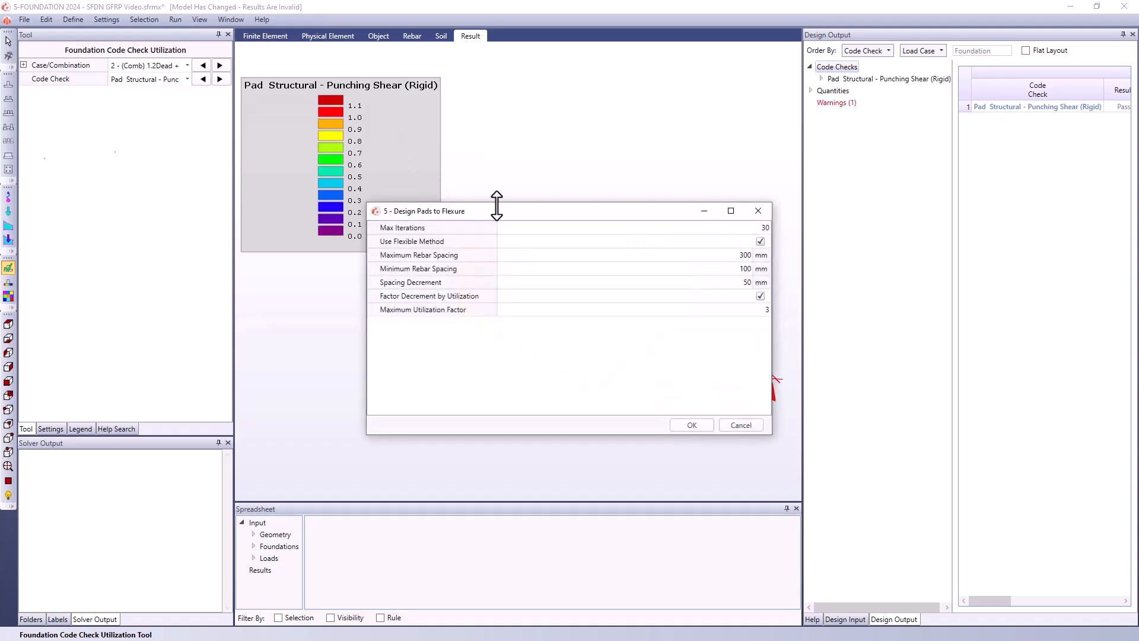
pyautogui.moveTo(497, 214); pyautogui.dragTo(137, 172)
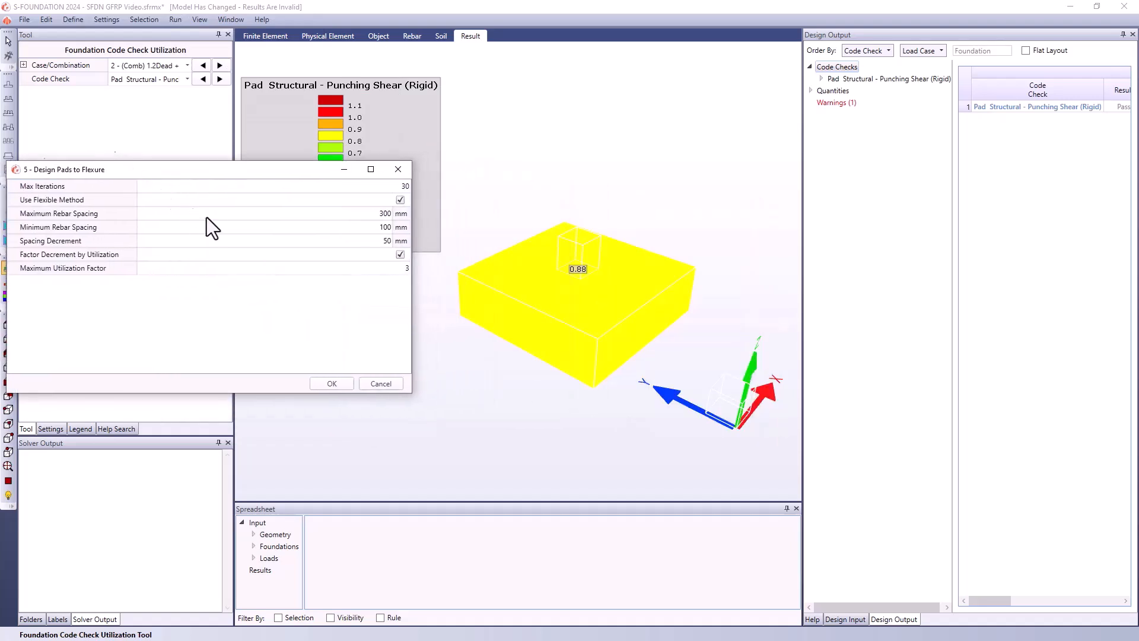
pyautogui.click(345, 387)
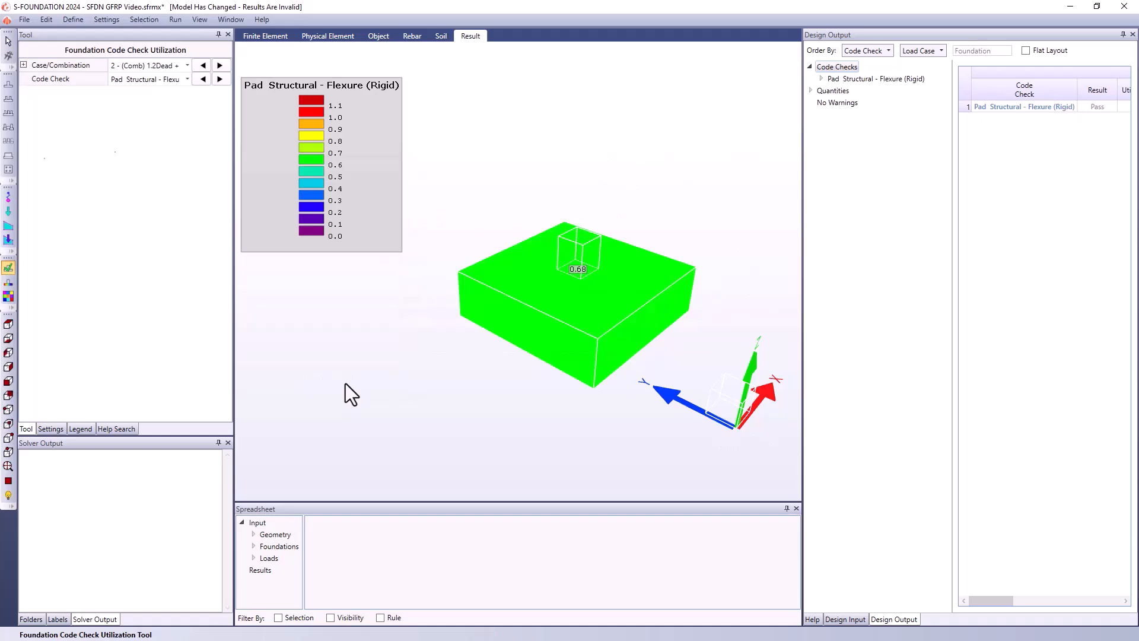
# Review the design input settings, then save the model and run the full analysis and code check
pyautogui.click(845, 618)
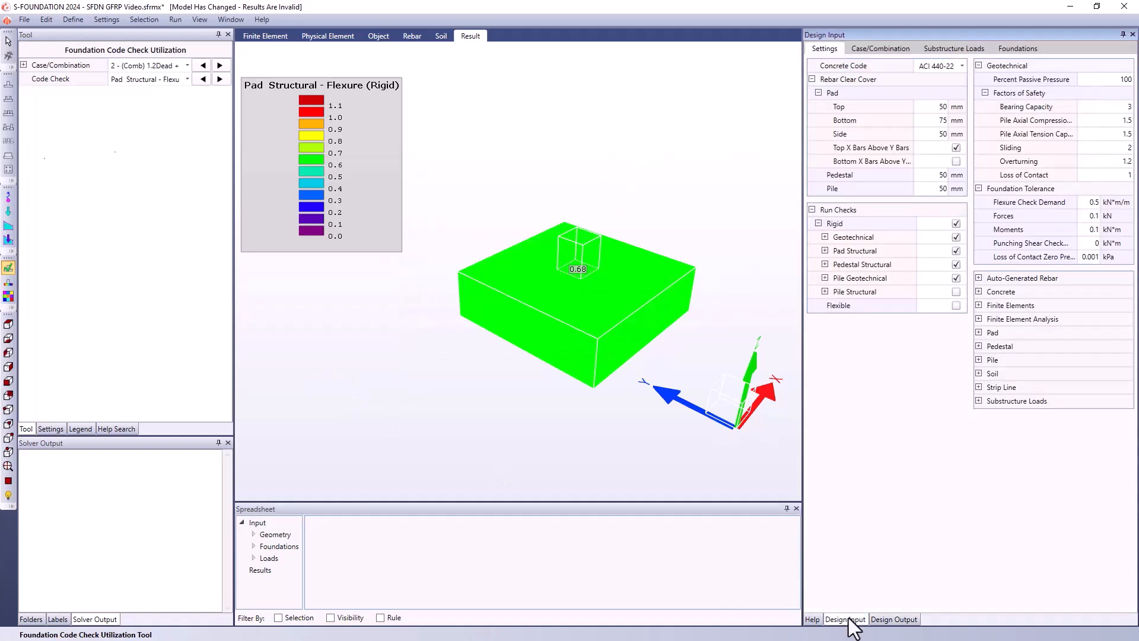
pyautogui.click(175, 20)
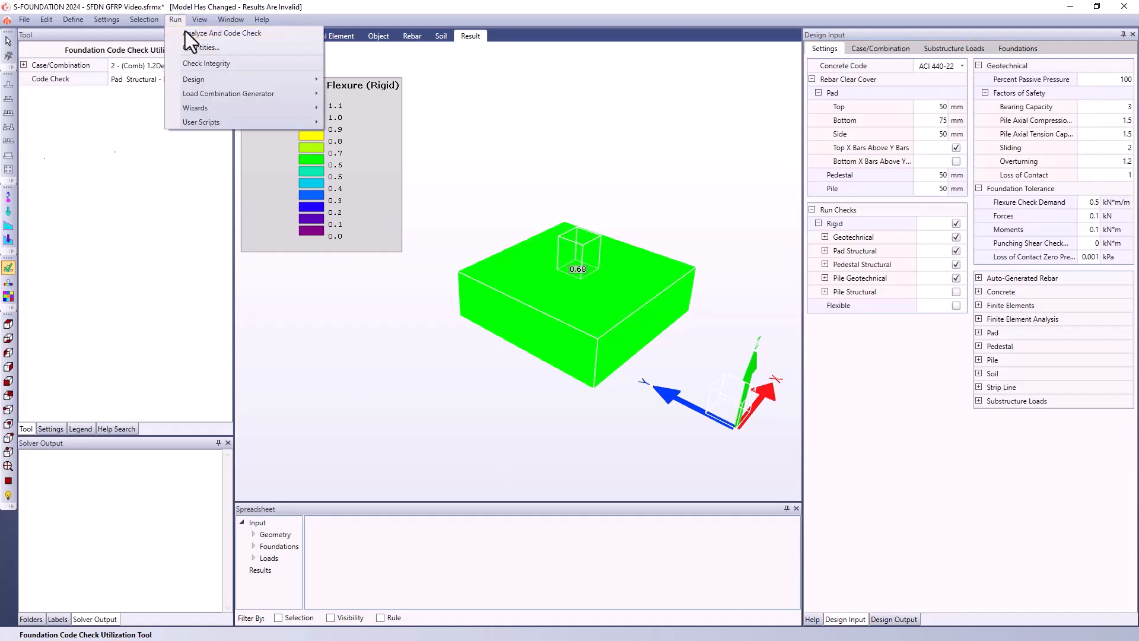
pyautogui.click(185, 31)
pyautogui.click(615, 369)
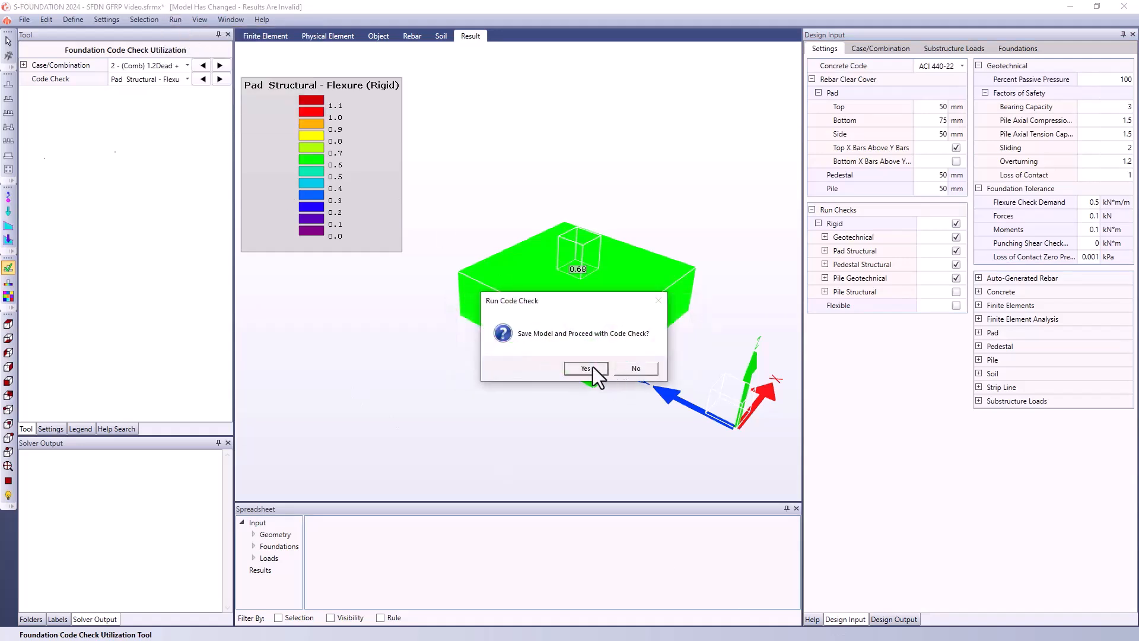
pyautogui.click(587, 366)
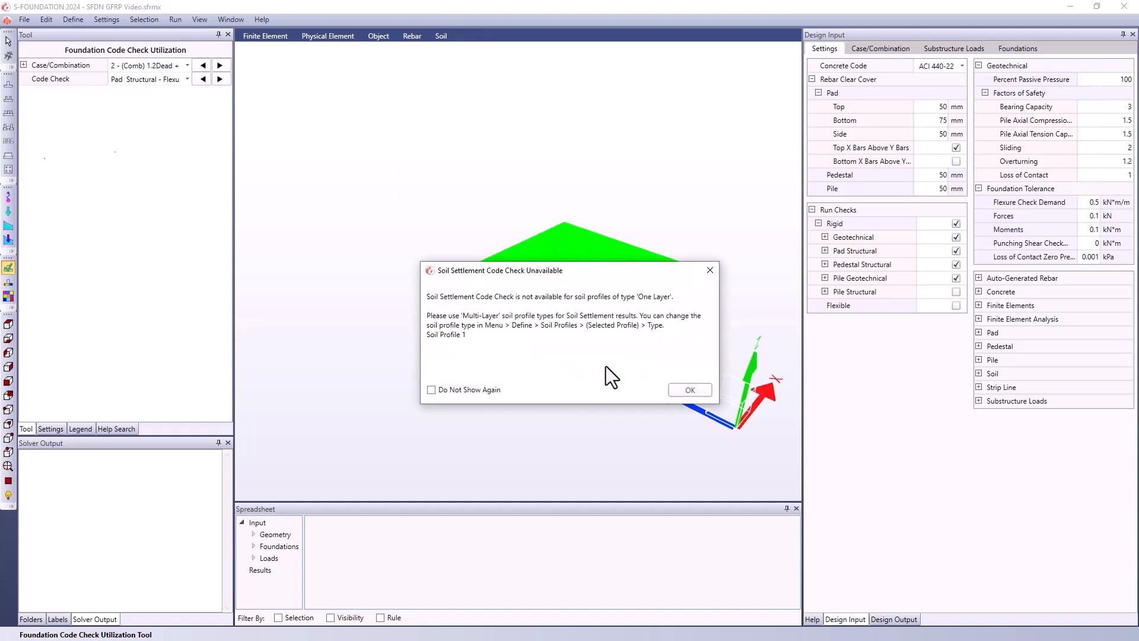
pyautogui.click(688, 389)
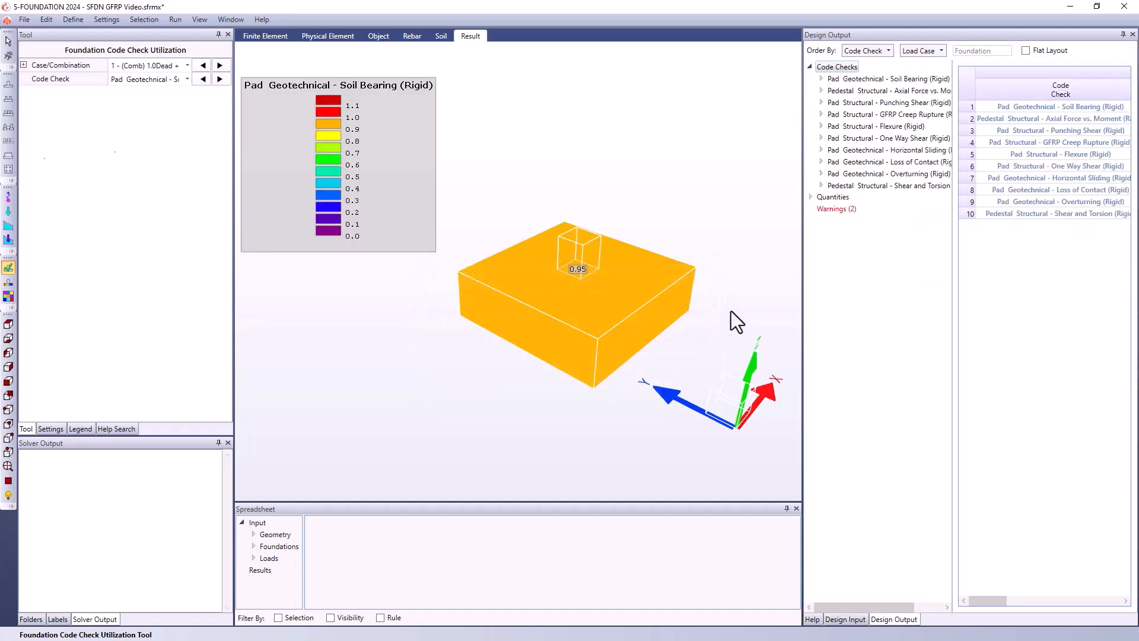
# Examine the code check results and the demand, capacity and strip details of the pad's GFRP creep rupture check for Bottom Uniform A Y
pyautogui.moveTo(803, 273); pyautogui.dragTo(507, 315)
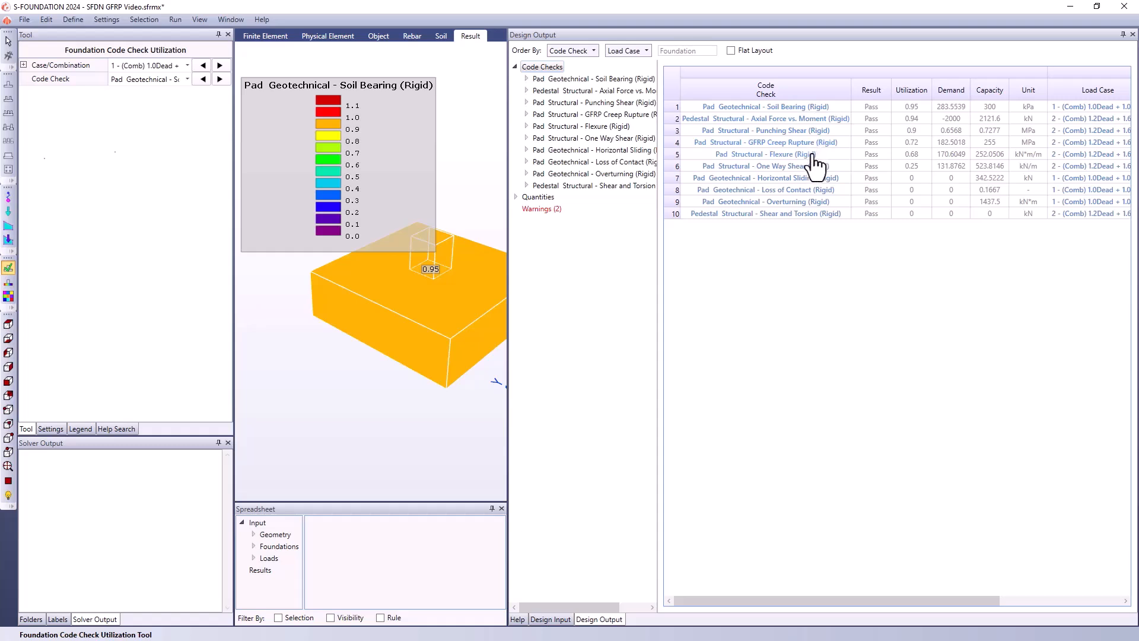
pyautogui.click(733, 143)
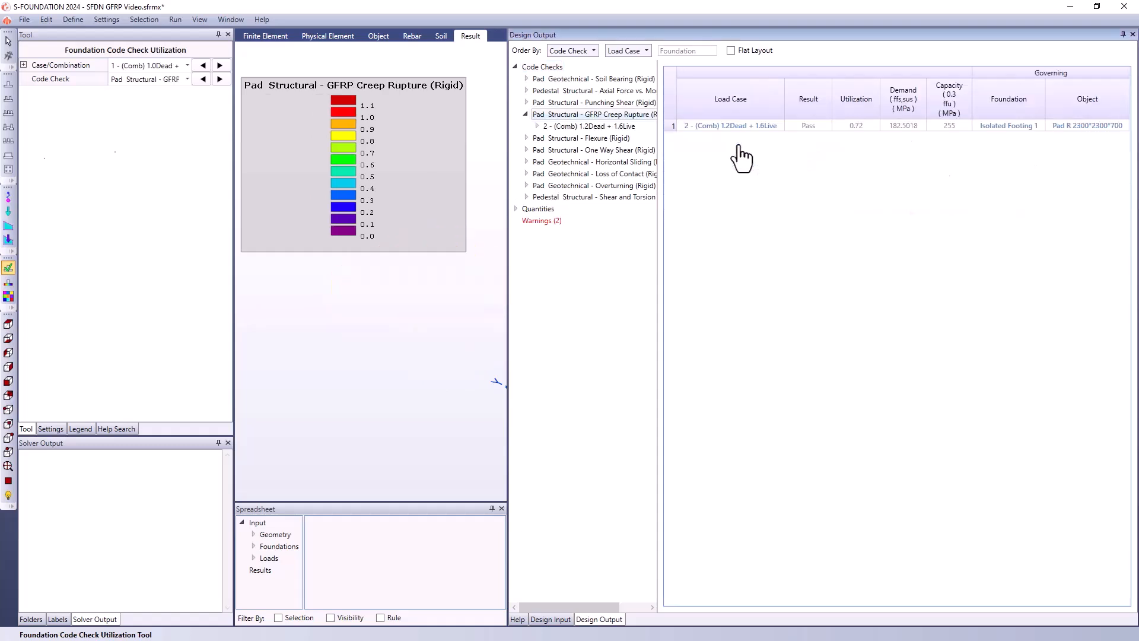
pyautogui.click(717, 115)
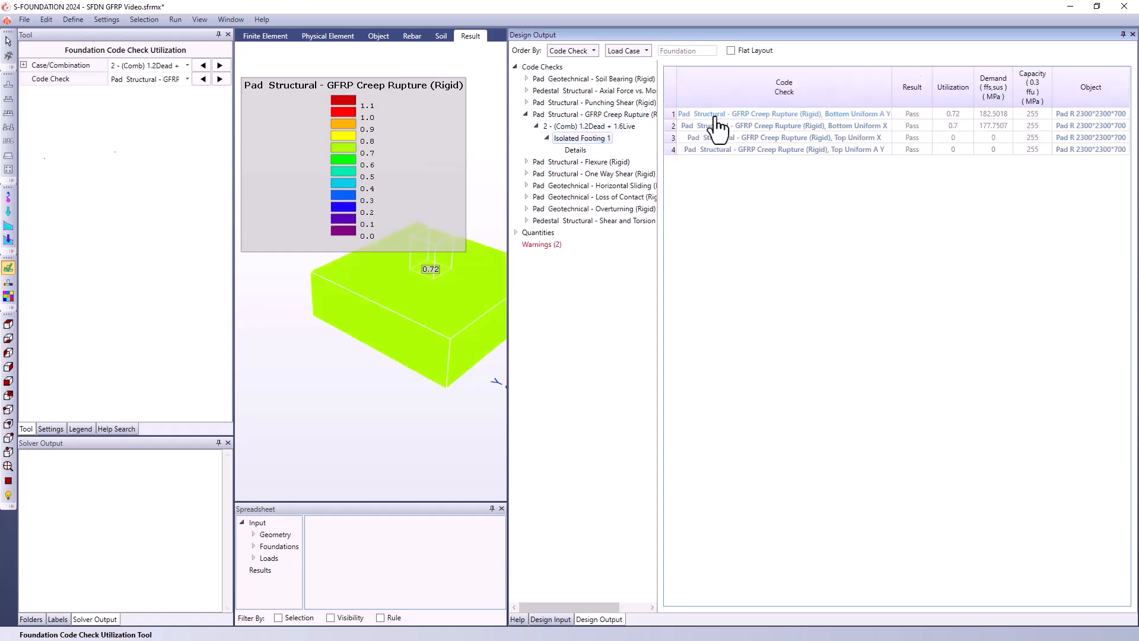
pyautogui.click(717, 115)
pyautogui.click(675, 156)
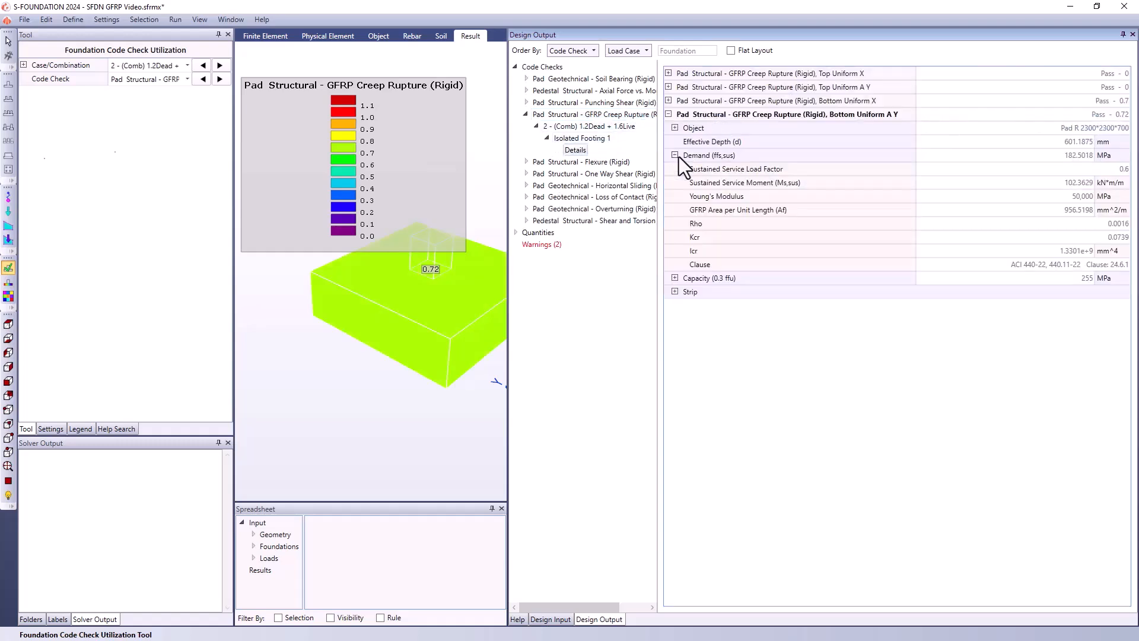
pyautogui.click(675, 278)
pyautogui.click(674, 319)
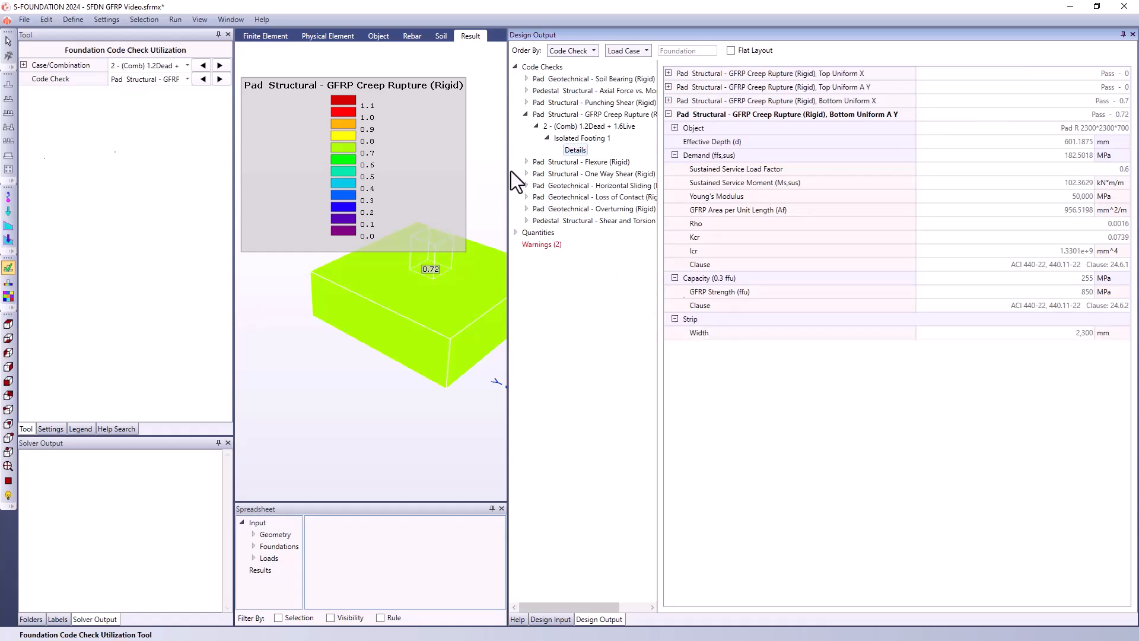
pyautogui.moveTo(506, 168); pyautogui.dragTo(942, 170)
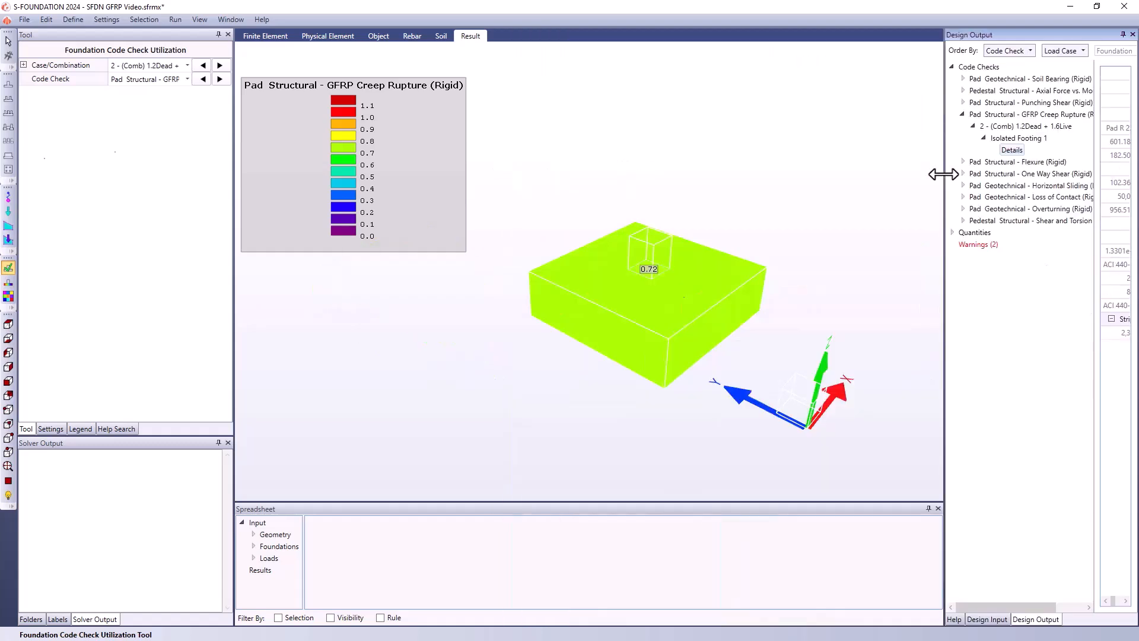